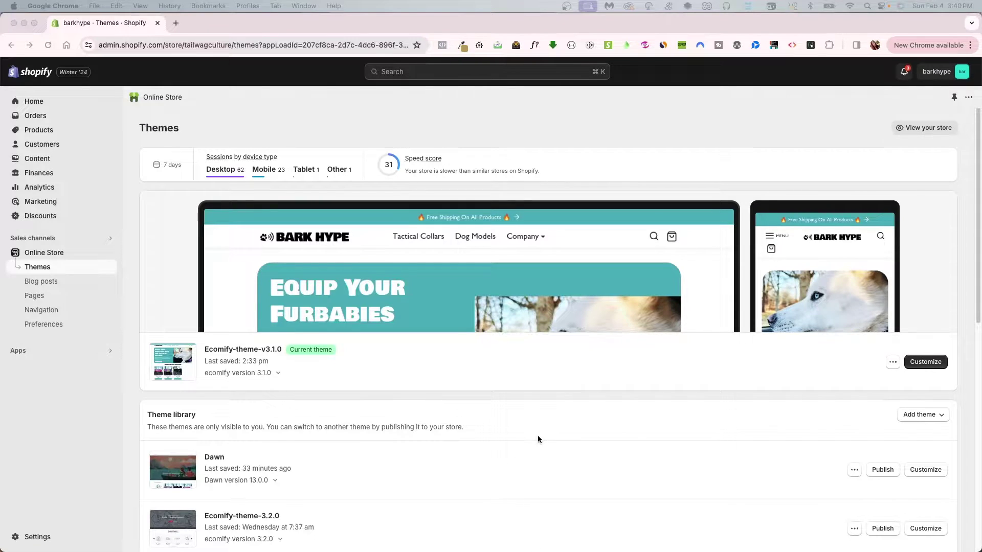
- Scroll down the Themes page to show the Dawn theme in the theme library
scroll(537, 436, "down", 1)
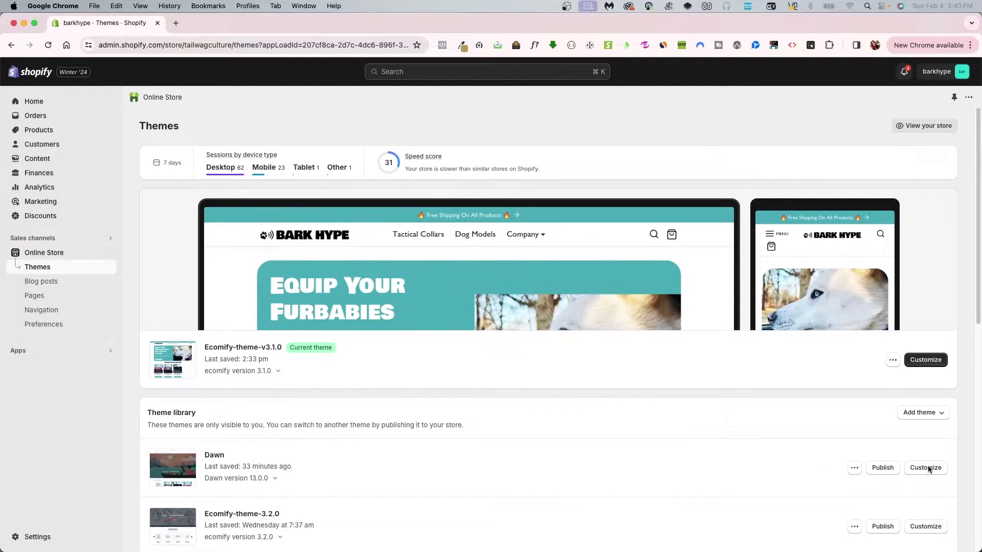
- Preview the Tactical Dog Collar Dusk product page in Dawn, then list the installed apps
left_click(854, 468)
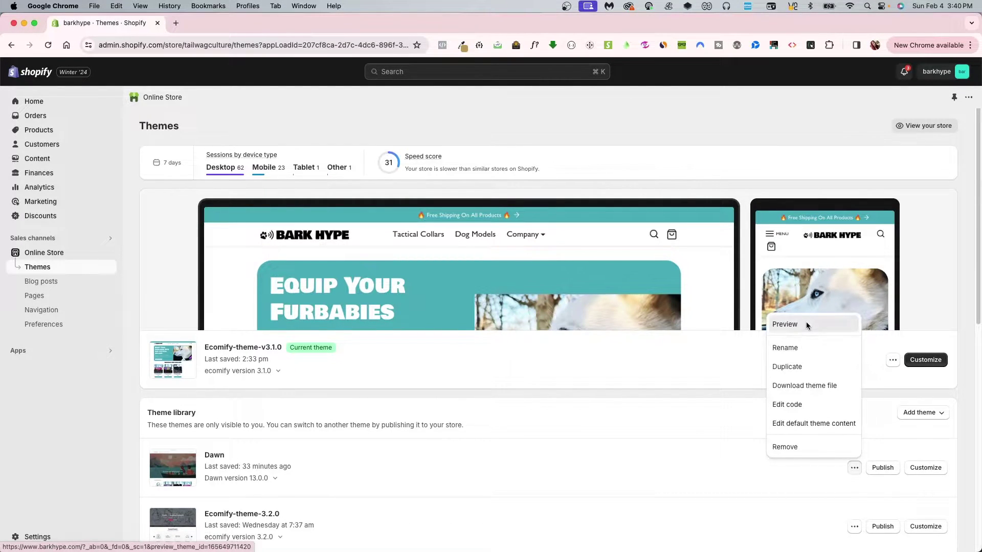
left_click(806, 323)
scroll(807, 326, "down", 7)
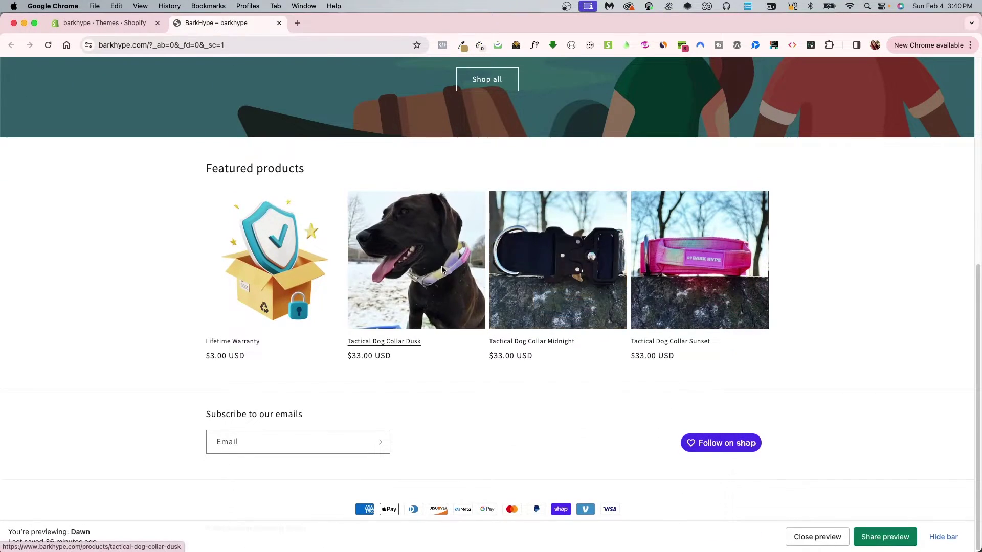
left_click(441, 266)
scroll(770, 410, "down", 7)
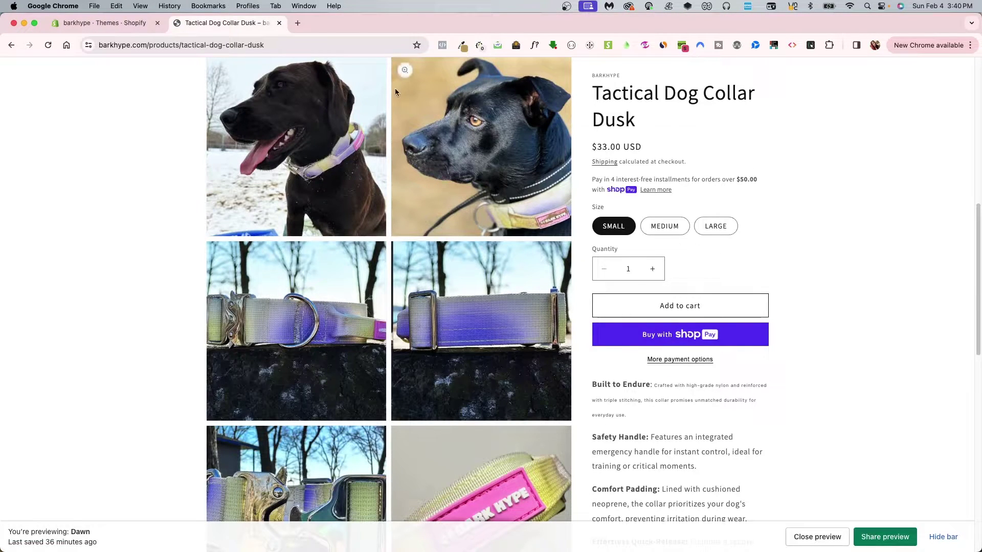
left_click(105, 22)
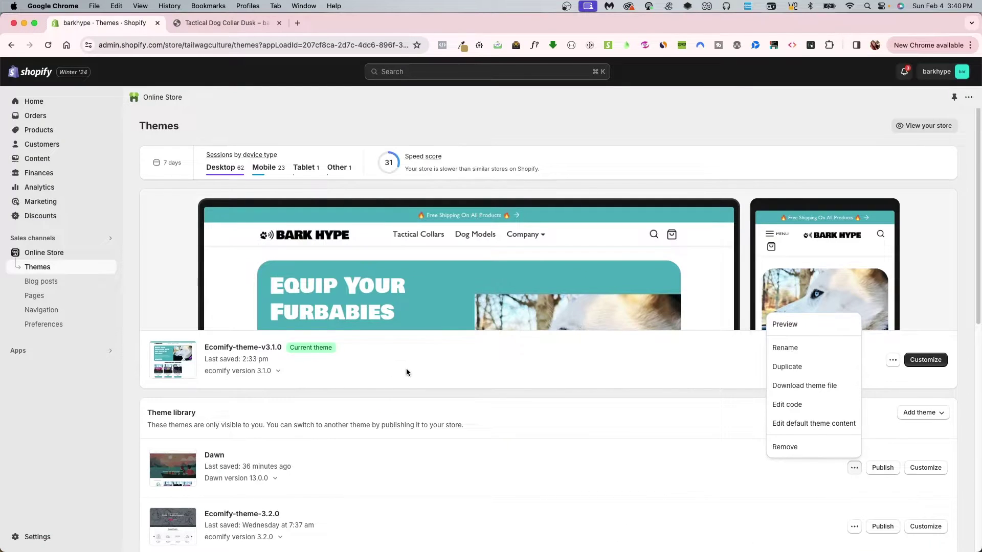
left_click(48, 348)
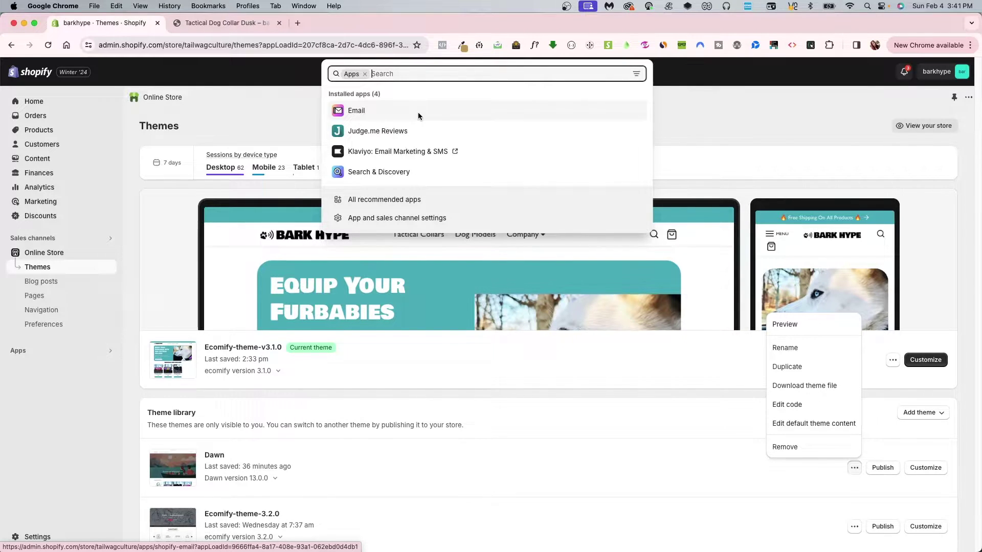
- Look over the recommended apps, then open App and sales channel settings from Apps
left_click(374, 200)
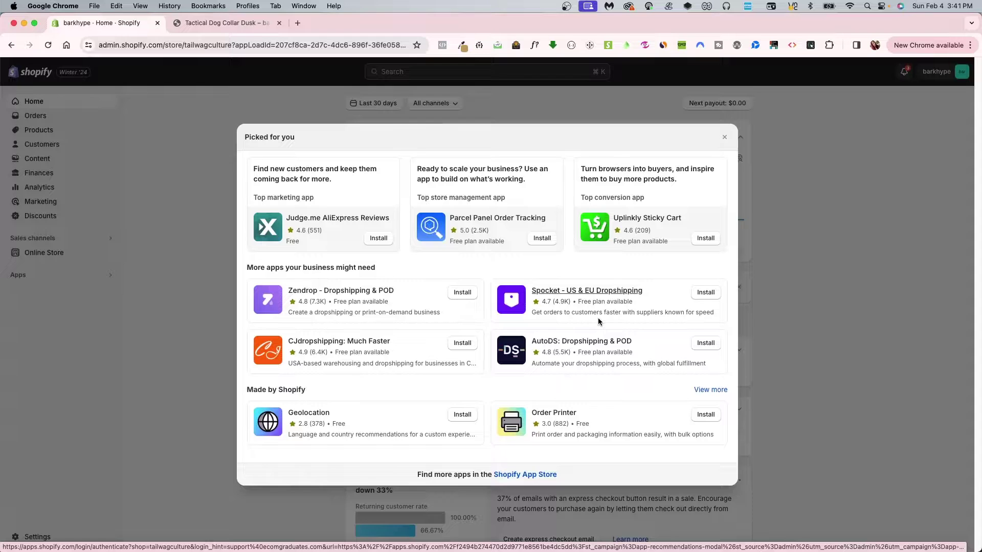
left_click(724, 137)
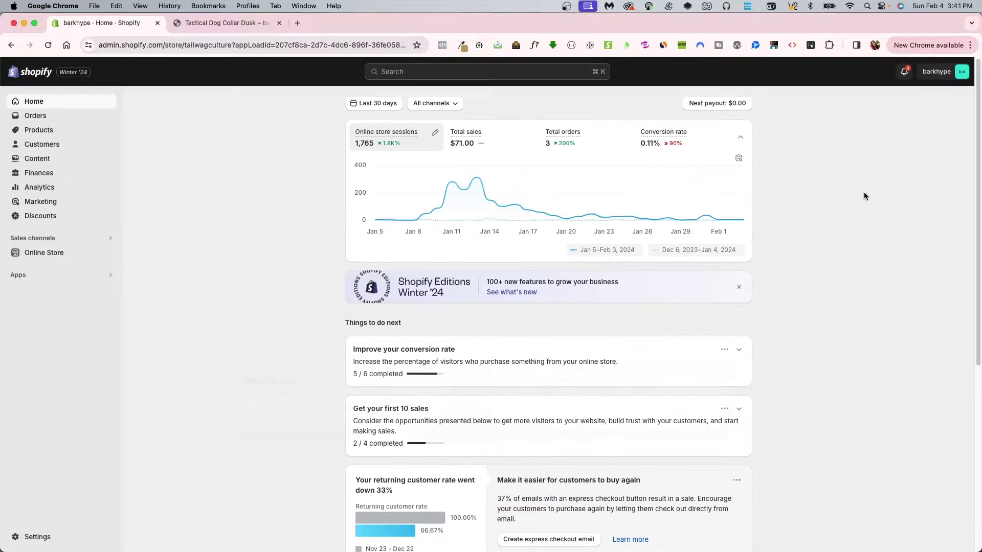
left_click(38, 254)
left_click(47, 348)
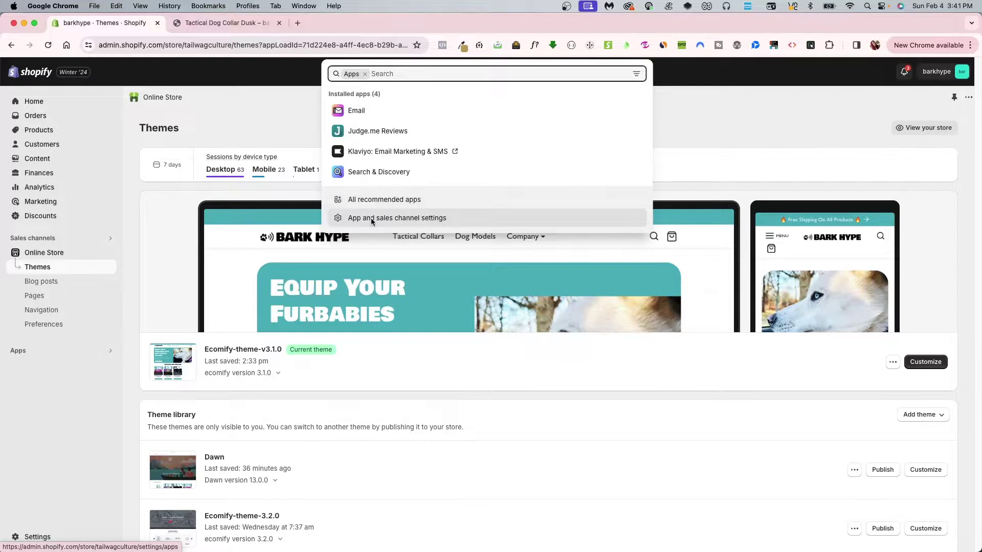
left_click(370, 217)
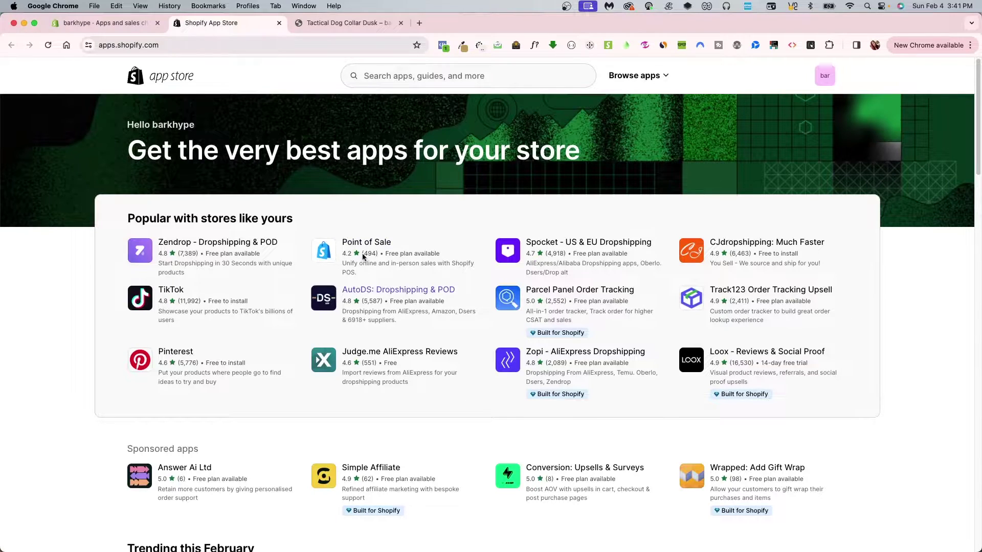
- Search the App Store for Shopify Subscriptions and open its app listing
left_click(436, 85)
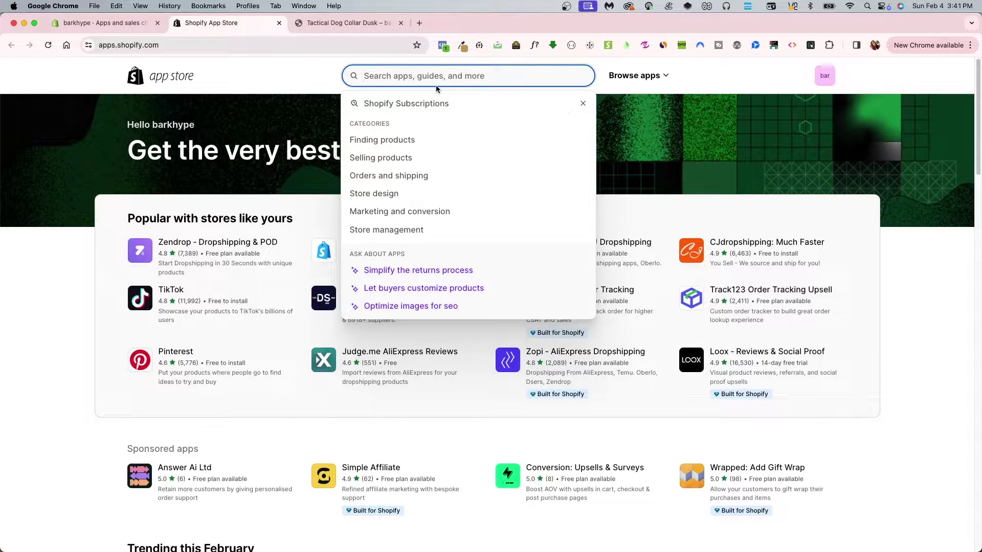
left_click(437, 106)
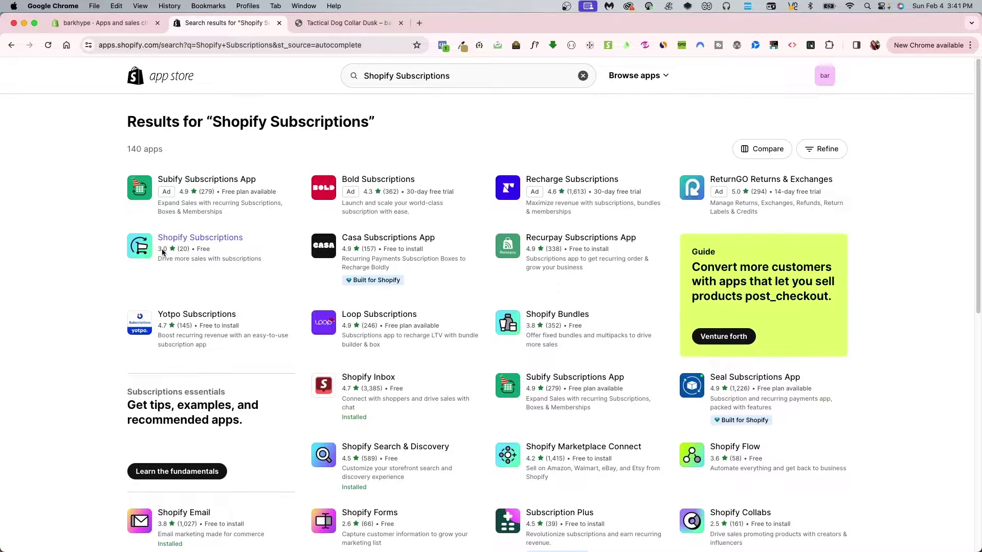
left_click(184, 243)
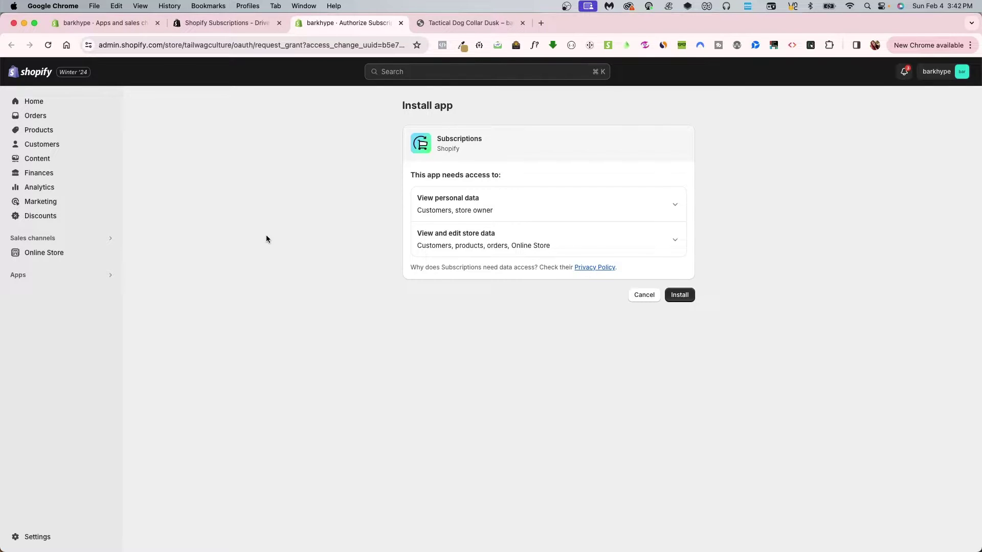
- Install the Shopify Subscriptions app and open its existing 30 day plan
left_click(681, 298)
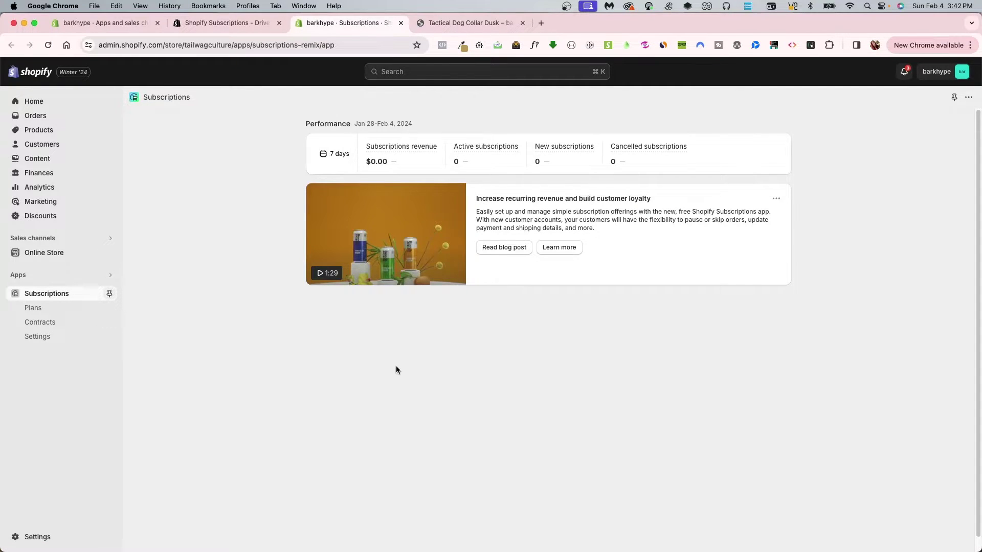
left_click(45, 309)
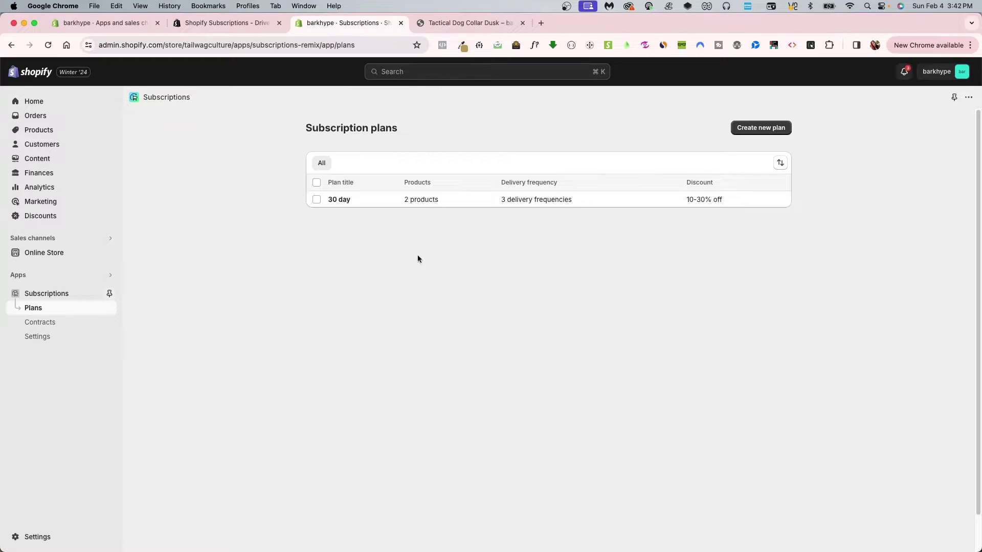
left_click(381, 200)
- Delete the 30 day plan and begin a new subscription plan
scroll(625, 431, "down", 4)
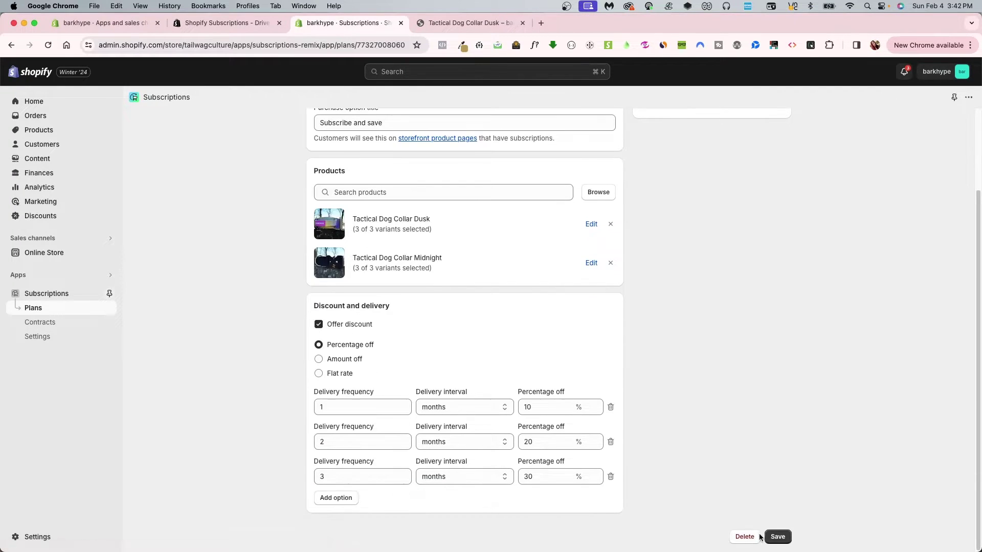
left_click(745, 535)
left_click(673, 357)
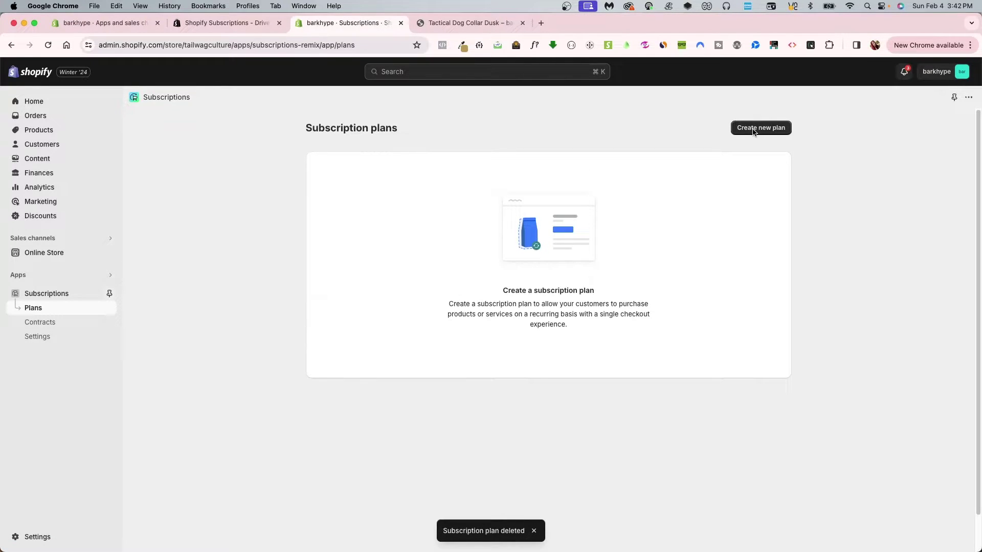
left_click(753, 129)
- Title the new subscription plan 'dusk 30'
left_click(352, 175)
type("dusk 30")
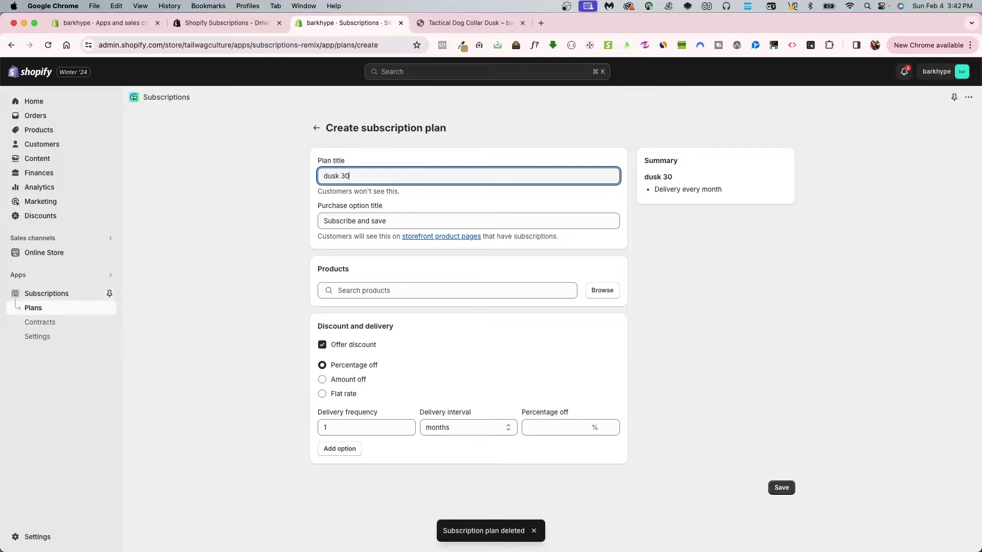
left_click(361, 229)
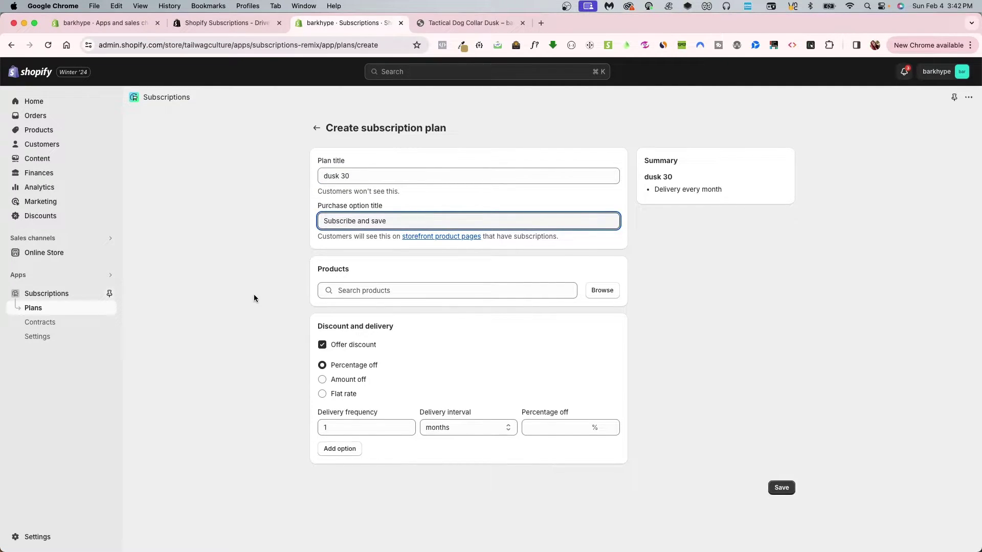
- Add Tactical Dog Collar Dusk with all its variants to the plan
left_click(538, 290)
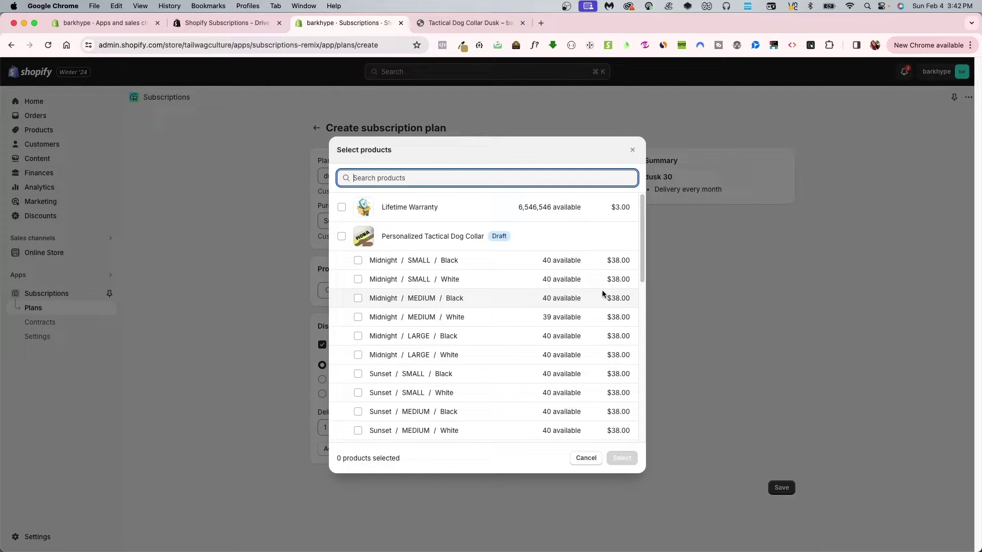
scroll(499, 348, "down", 5)
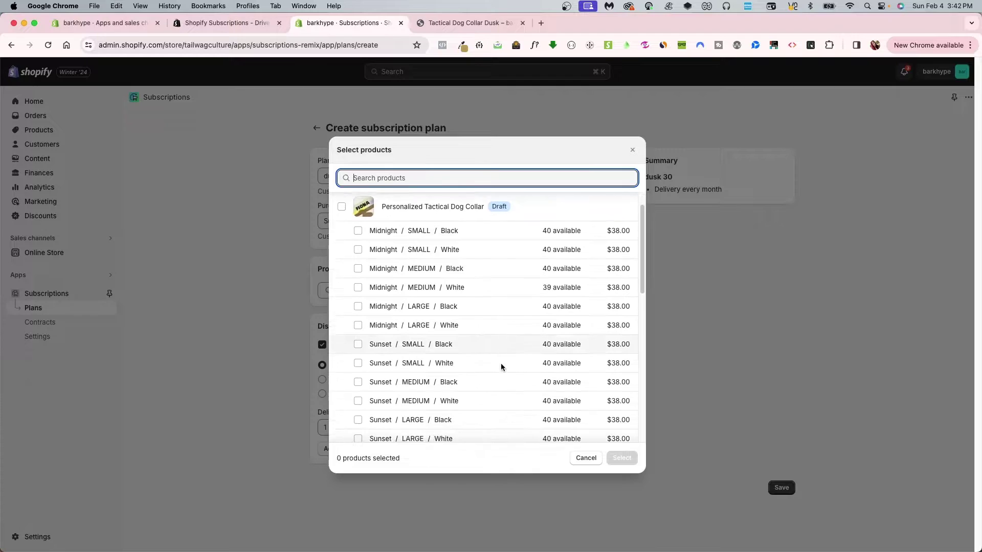
left_click(476, 398)
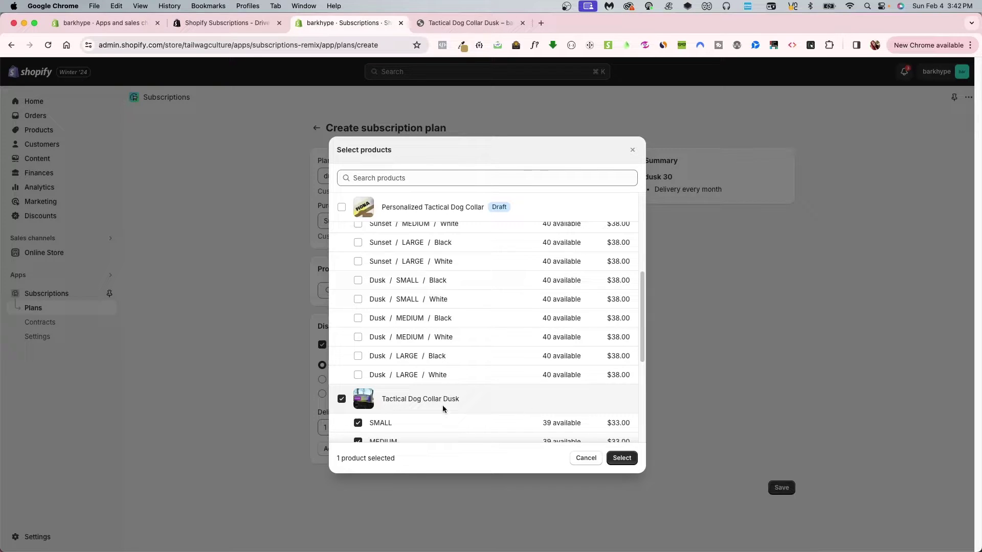
left_click(621, 457)
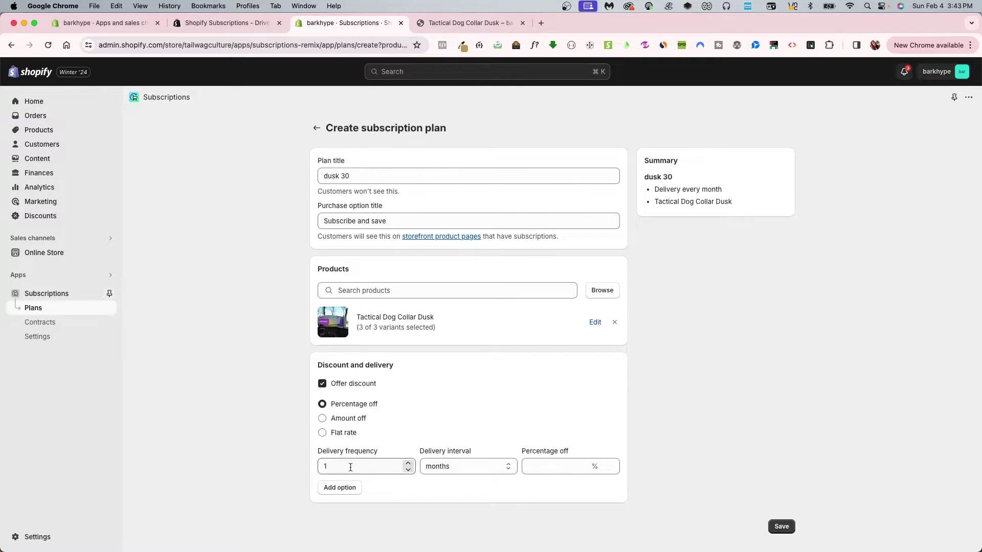
- Give the monthly delivery option a 10% discount
left_click(554, 465)
type("10")
left_click(684, 431)
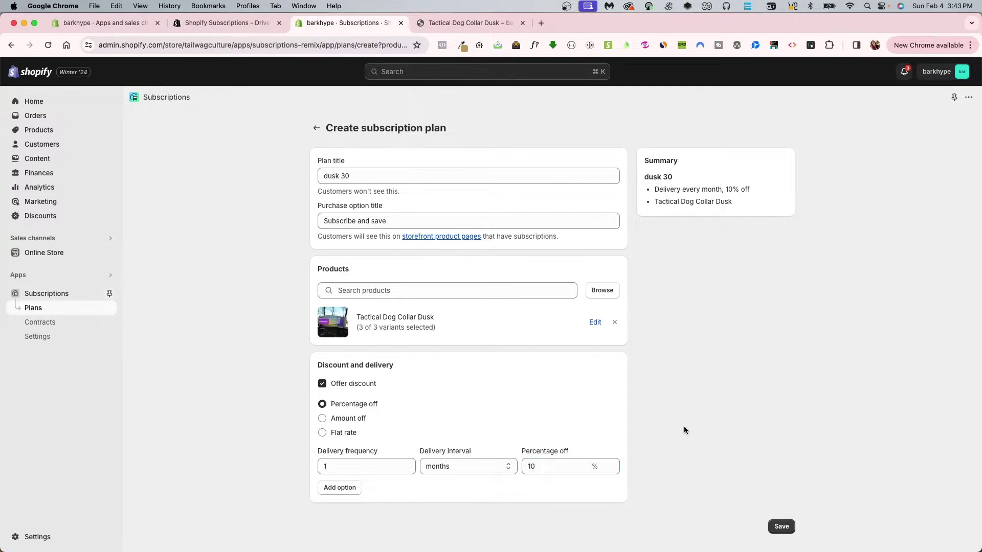
- Add an every-2-months delivery option at 20% off and save the plan
left_click(339, 488)
left_click_drag(340, 502, 299, 504)
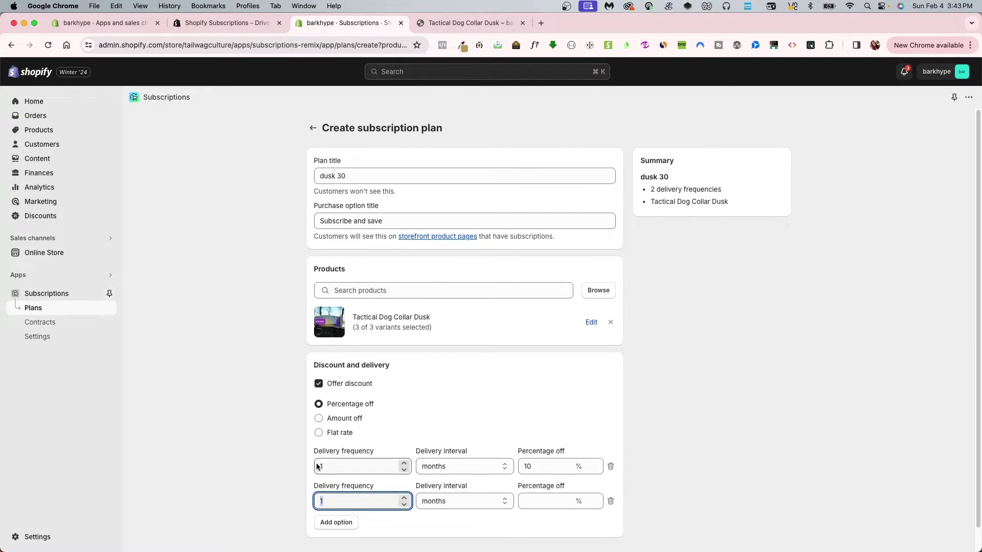
type("2")
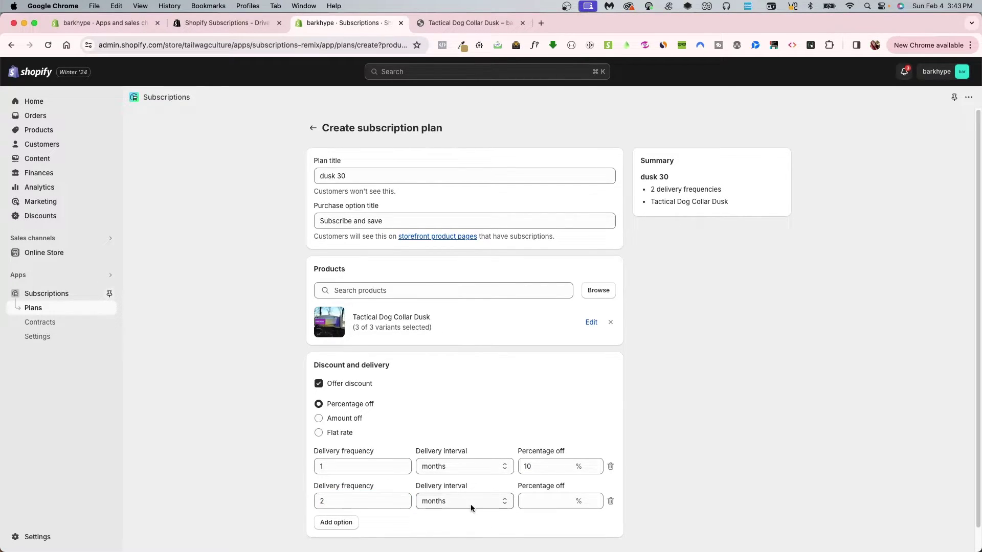
left_click(532, 500)
type("20")
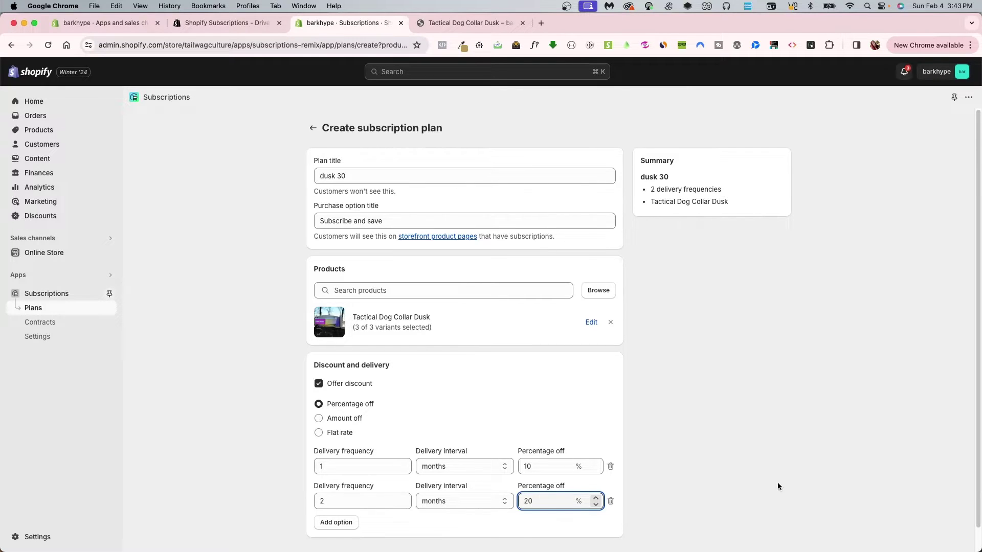
left_click(782, 476)
scroll(736, 472, "down", 1)
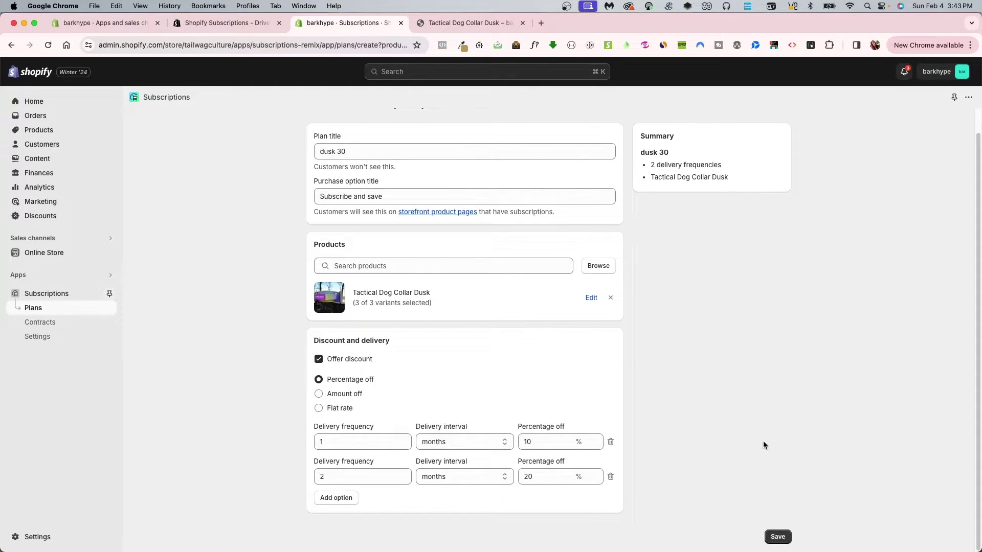
left_click(776, 535)
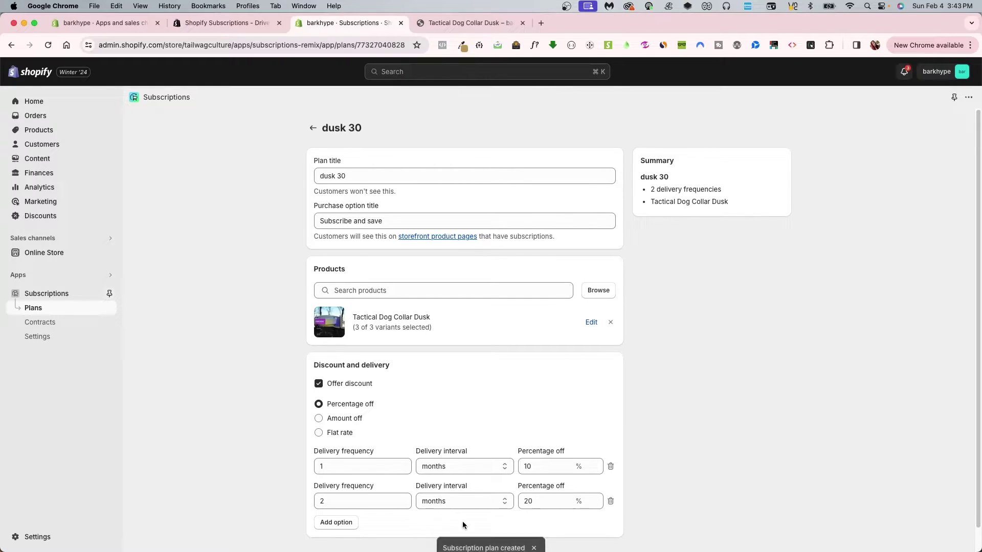
- Return to the plans list showing dusk 30, then view the Subscriptions Contracts page
left_click(312, 128)
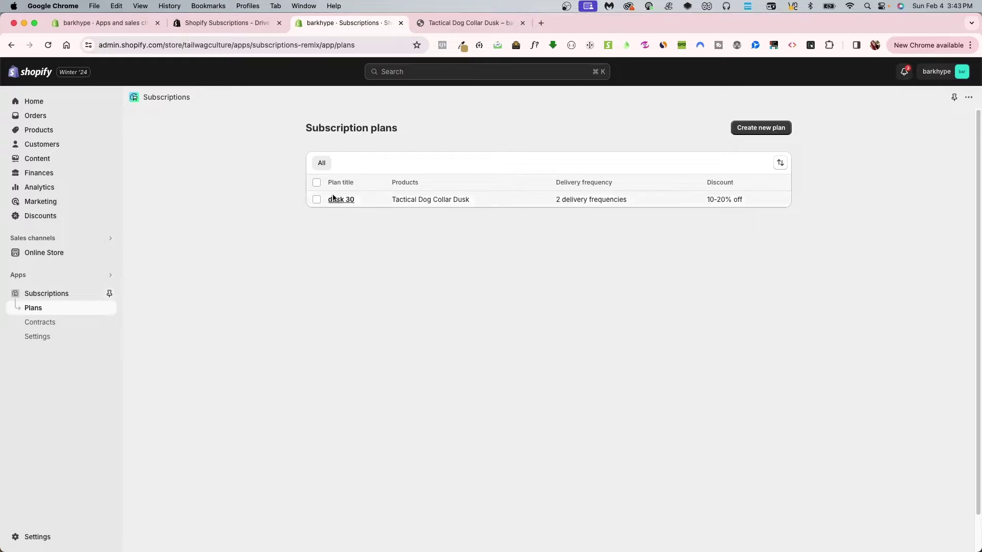
left_click(170, 97)
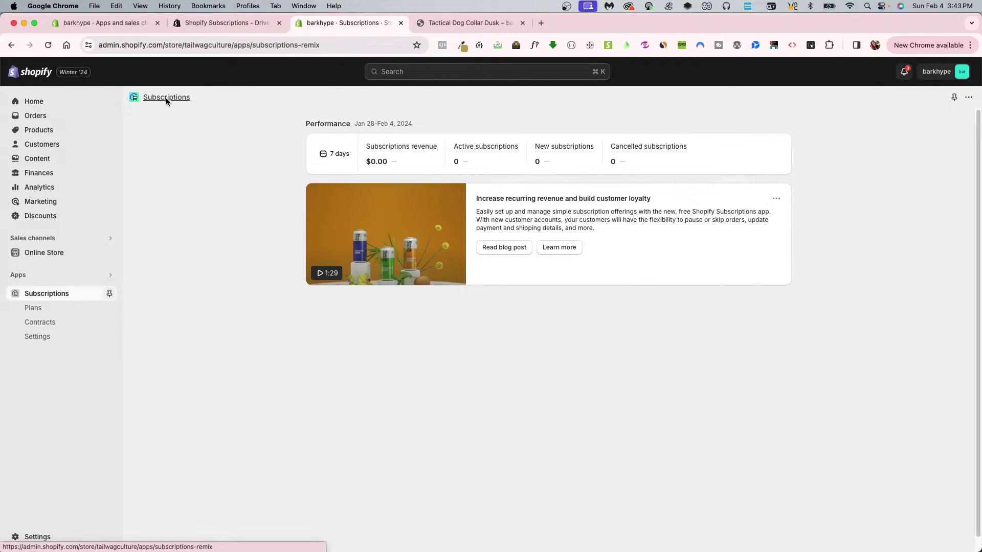
left_click(57, 308)
left_click(47, 323)
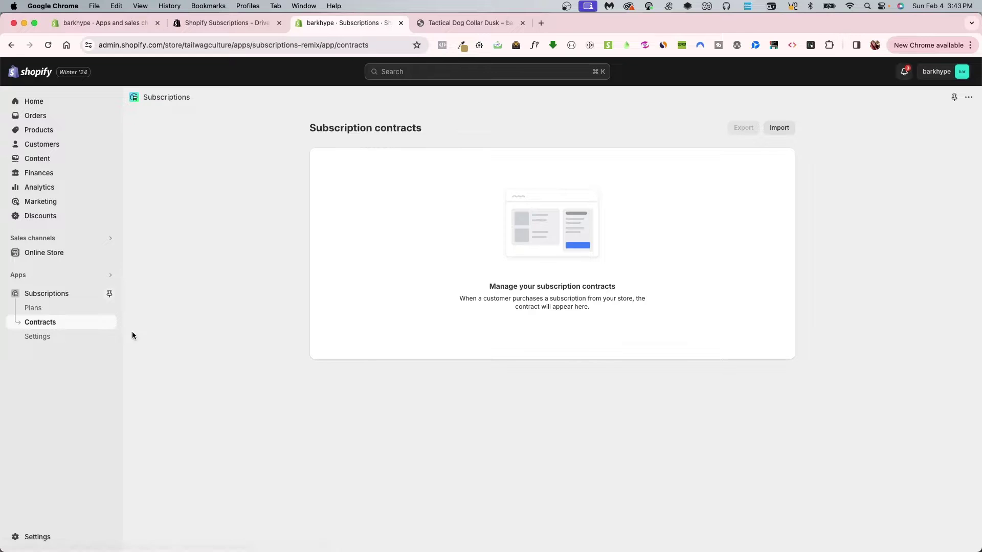
- Review Subscriptions settings: 3 retries 7 days apart, keeping Cancel subscription and send notification
left_click(56, 339)
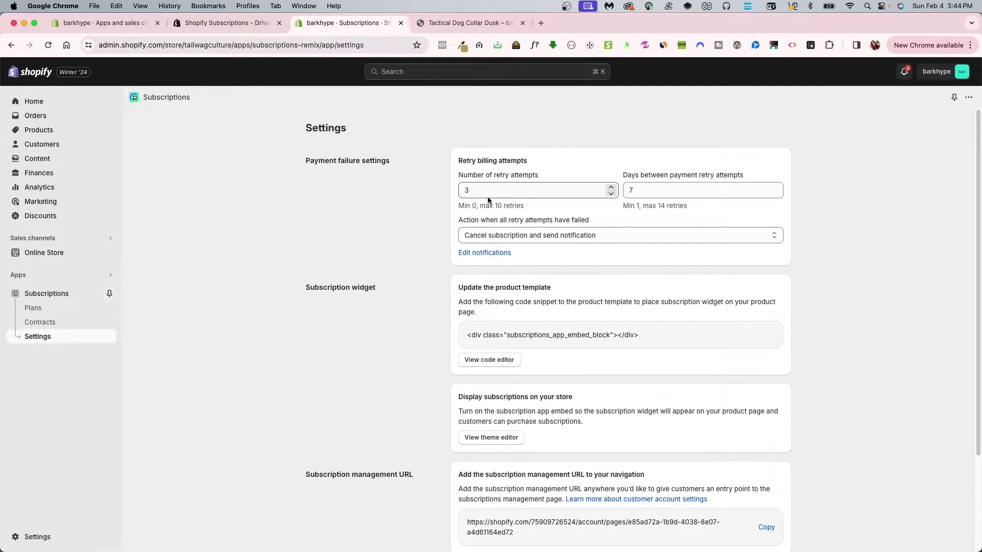
left_click(471, 237)
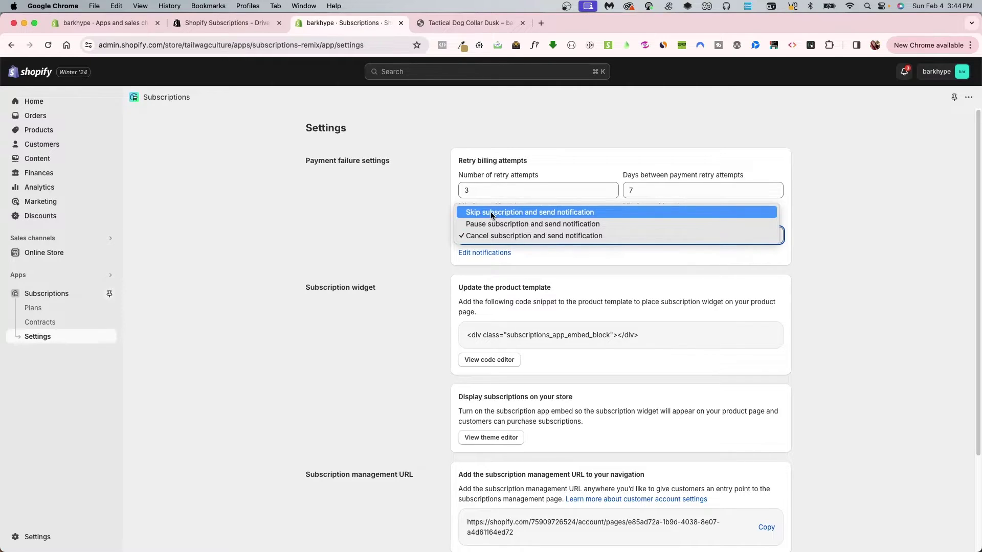
left_click(395, 225)
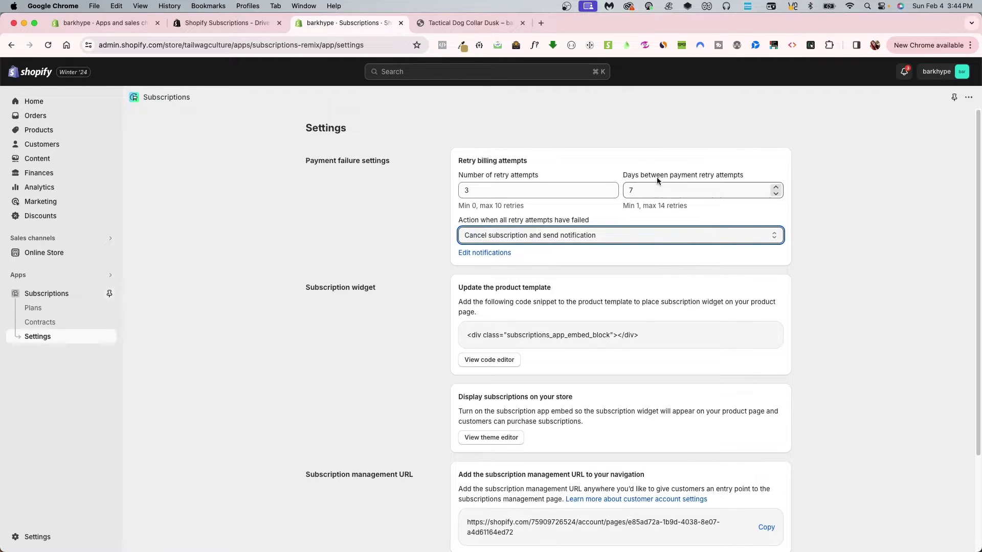
scroll(658, 258, "down", 1)
scroll(658, 258, "down", 1)
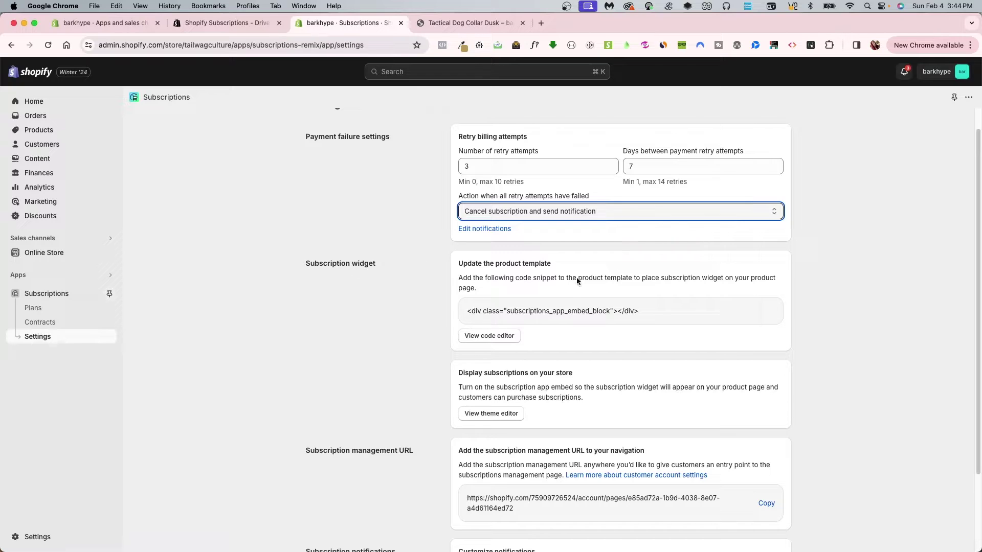
scroll(562, 314, "down", 4)
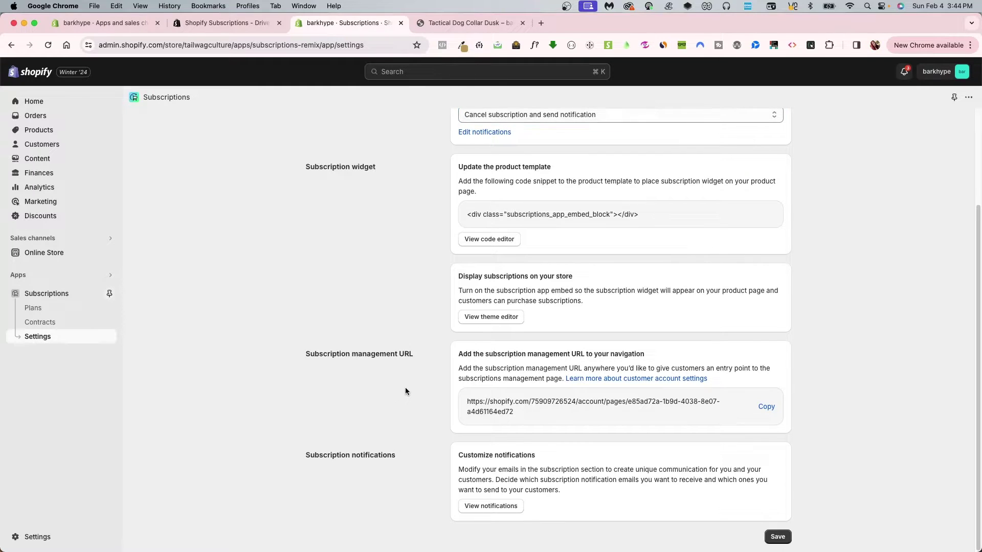
scroll(405, 382, "up", 3)
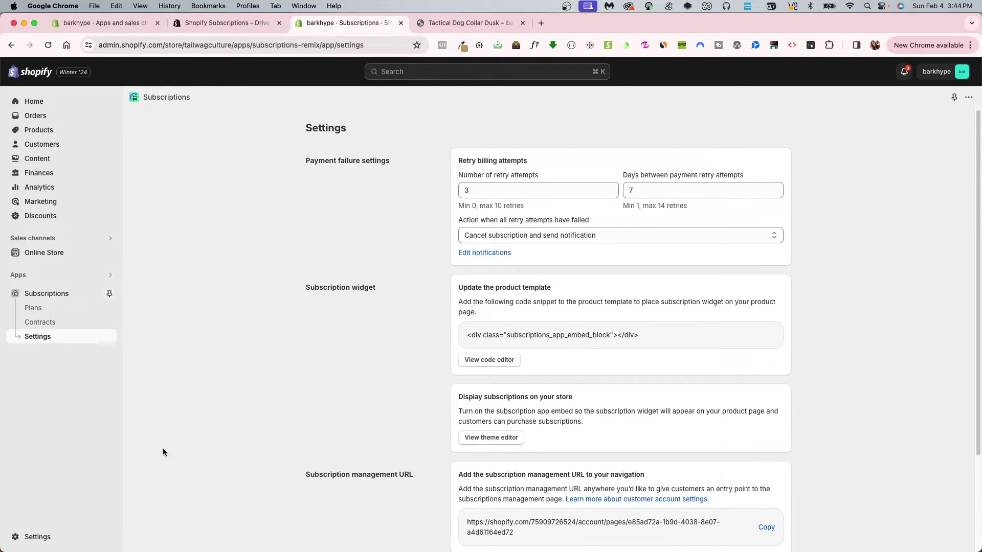
left_click(32, 537)
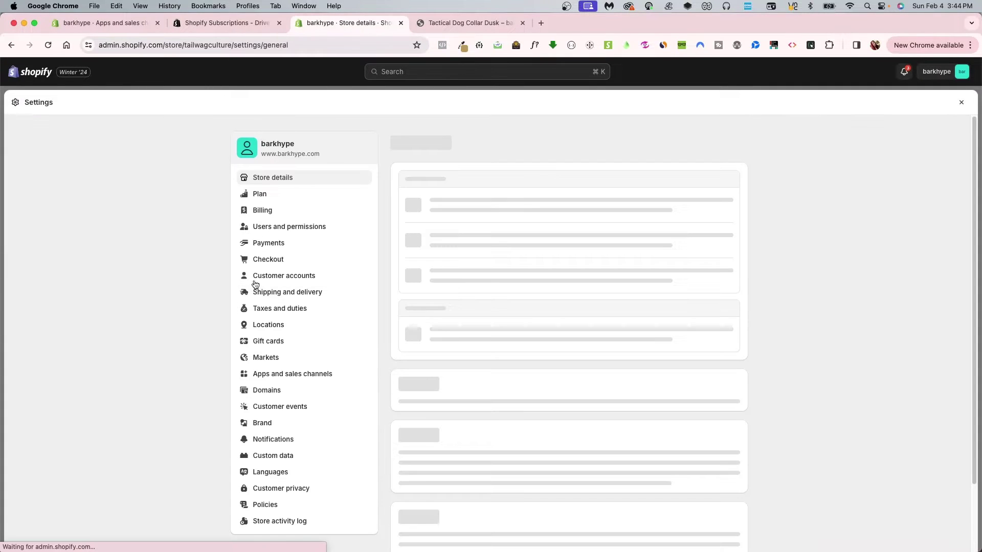
left_click(263, 282)
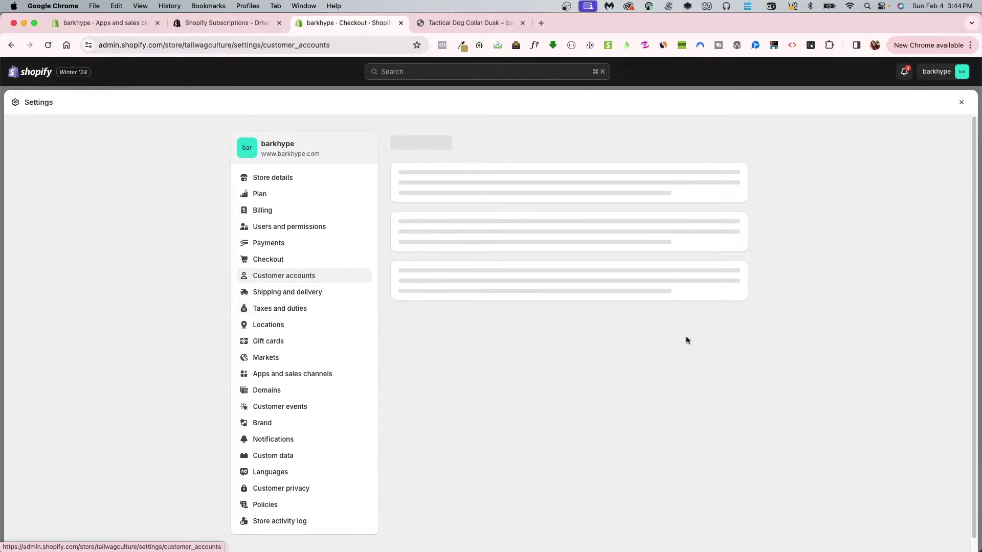
scroll(673, 414, "down", 3)
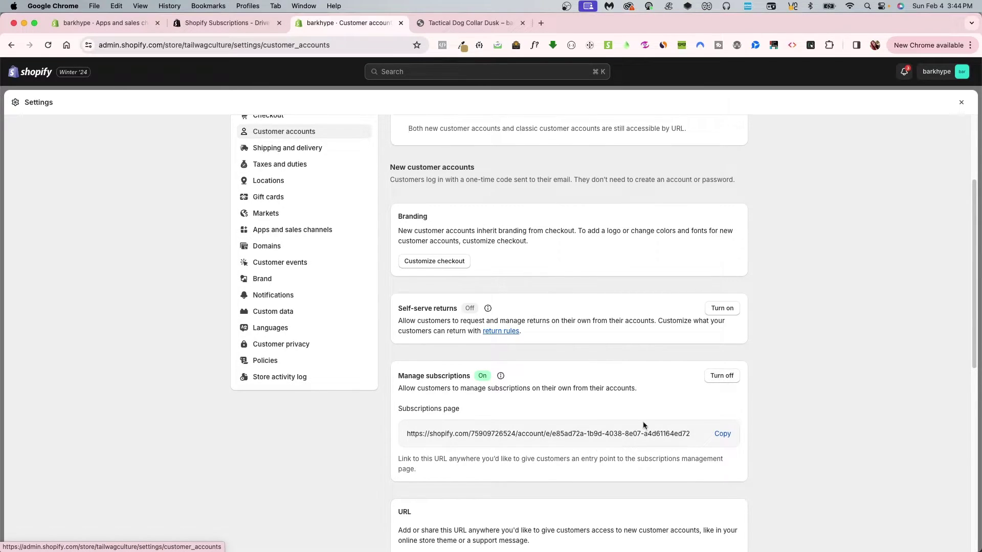
scroll(460, 307, "up", 10)
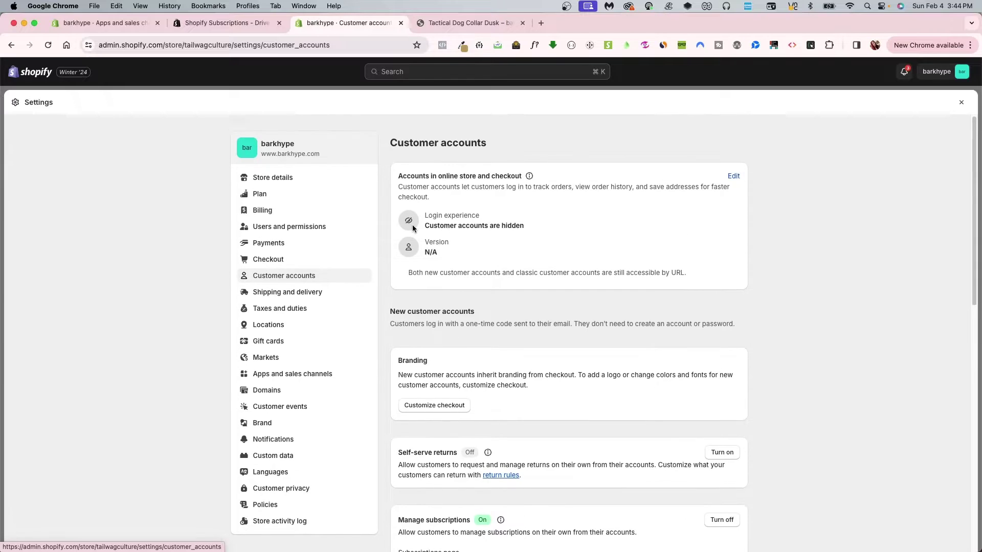
key("Escape")
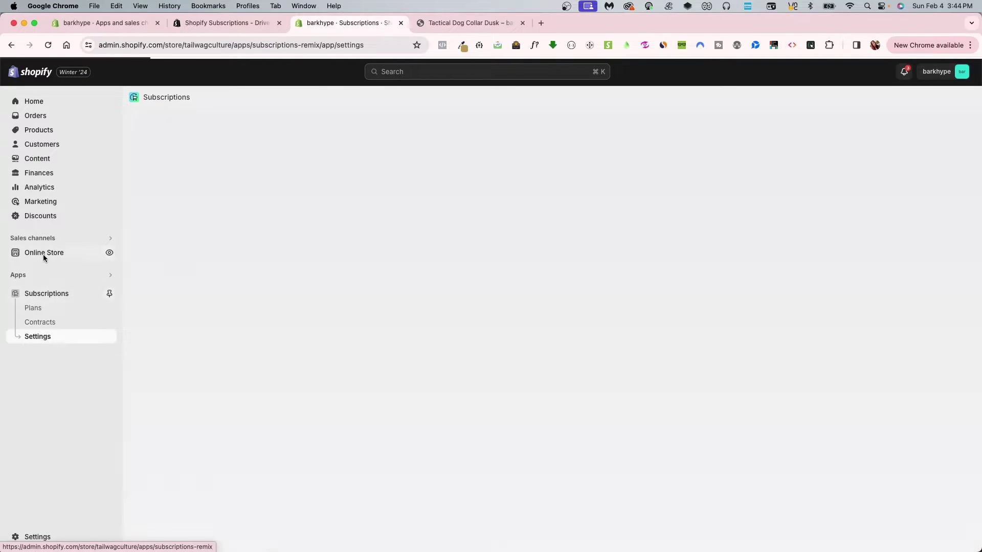
- Open the Dawn theme in the theme editor
left_click(29, 256)
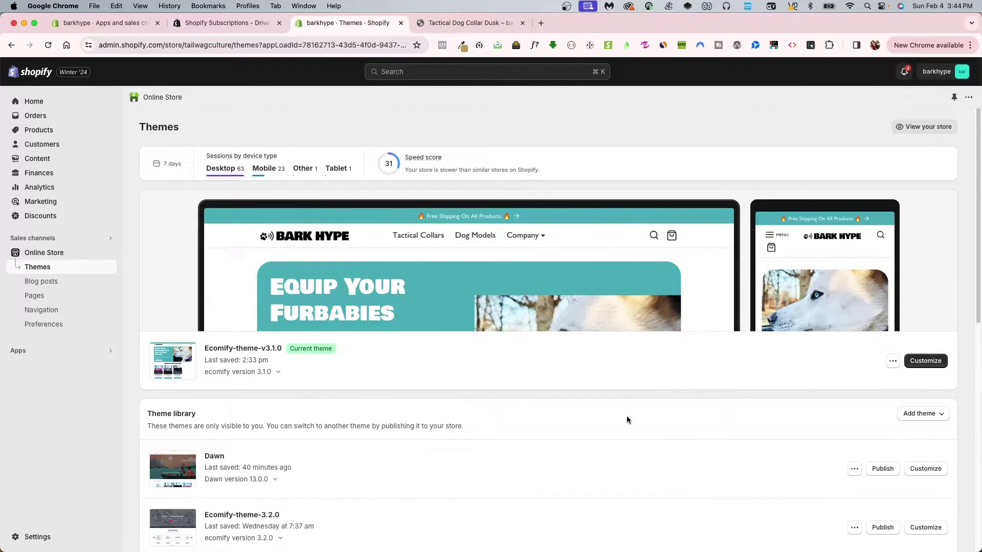
scroll(625, 417, "down", 1)
left_click(928, 450)
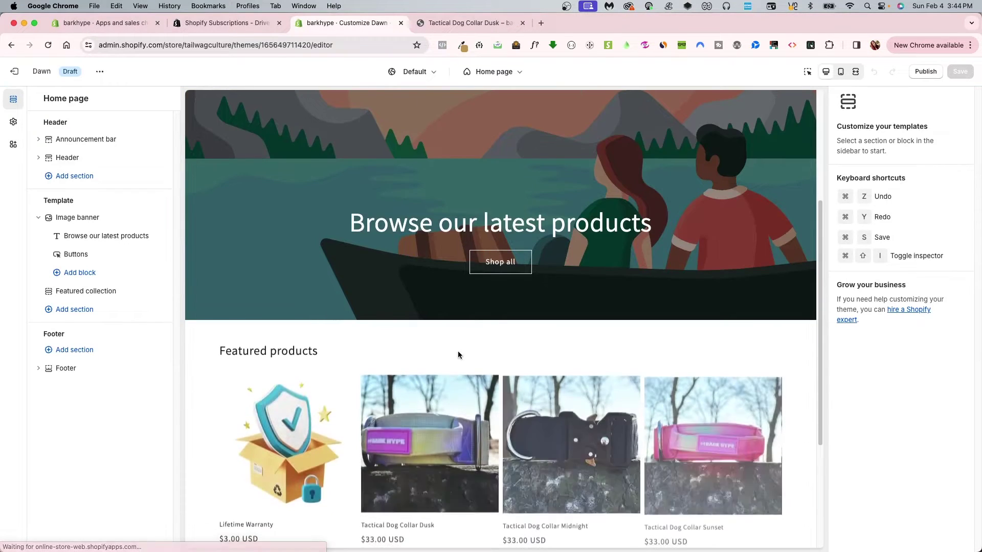
- Switch the editor to the Products > Default product template
scroll(459, 353, "down", 2)
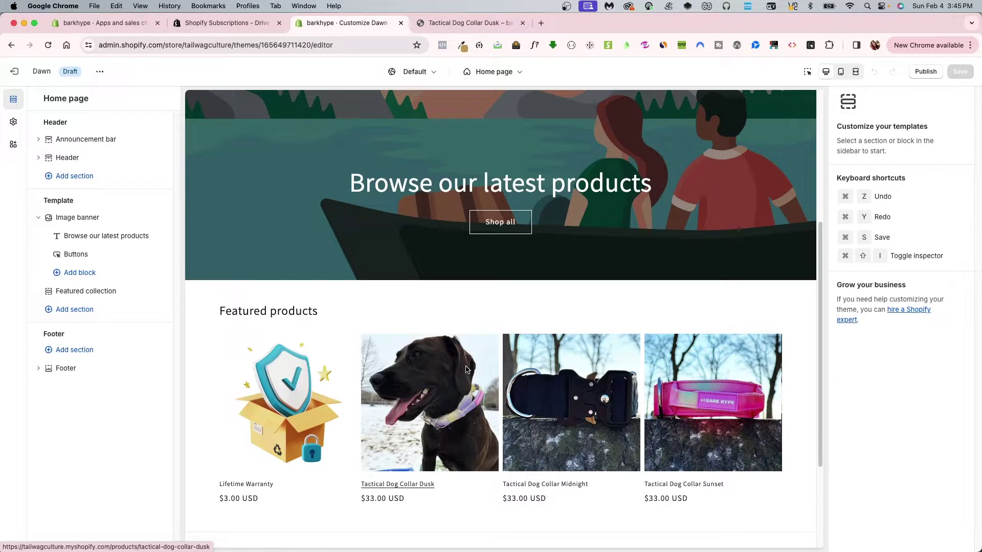
left_click(494, 72)
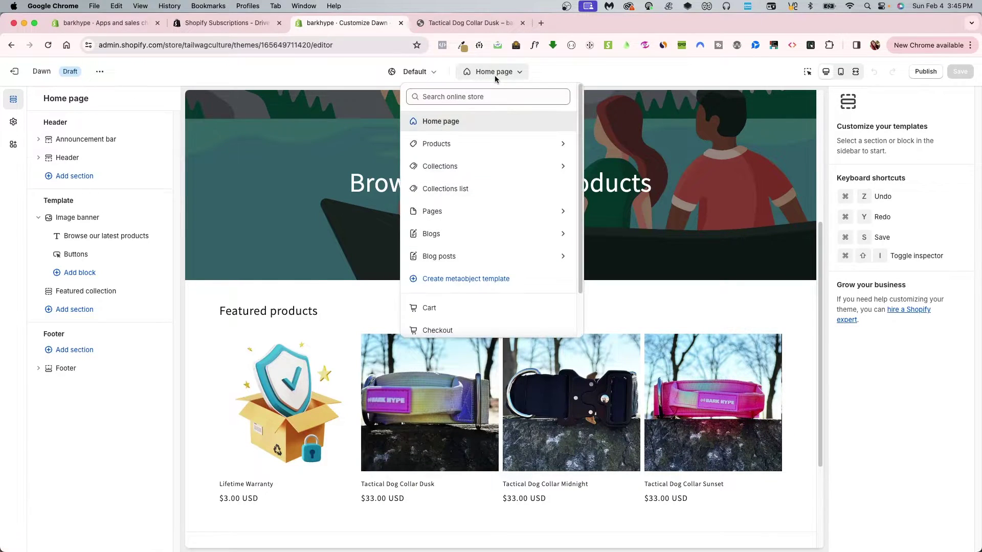
left_click(449, 144)
left_click(483, 145)
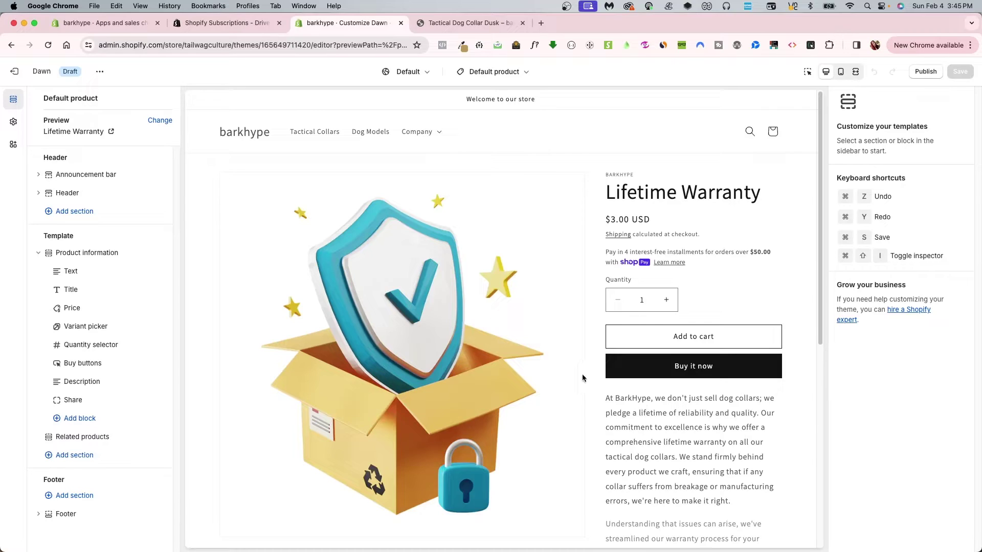
- Preview Tactical Dog Collar Dusk in the Dawn editor and bring up the Product information block picker
left_click(159, 120)
left_click(917, 205)
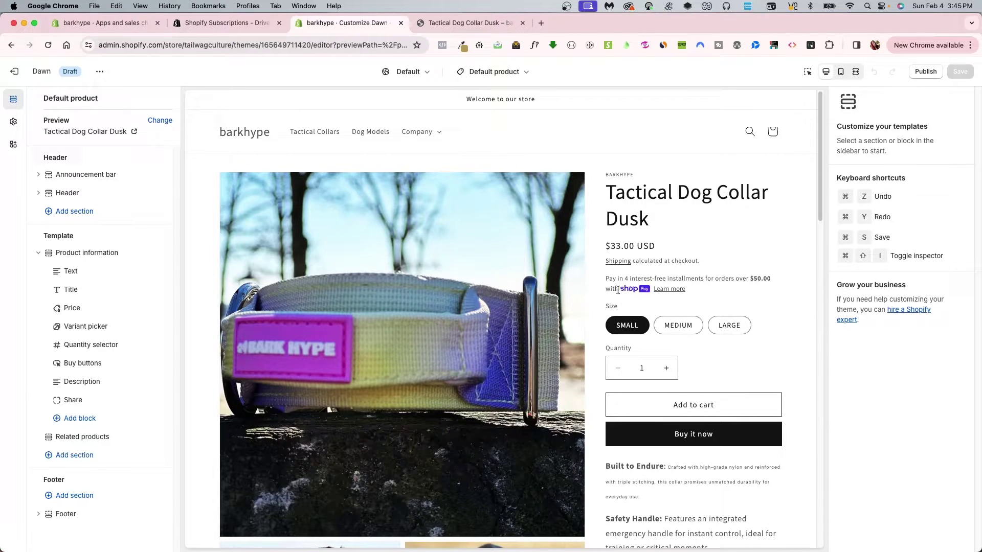
scroll(621, 300, "down", 3)
scroll(568, 366, "down", 5)
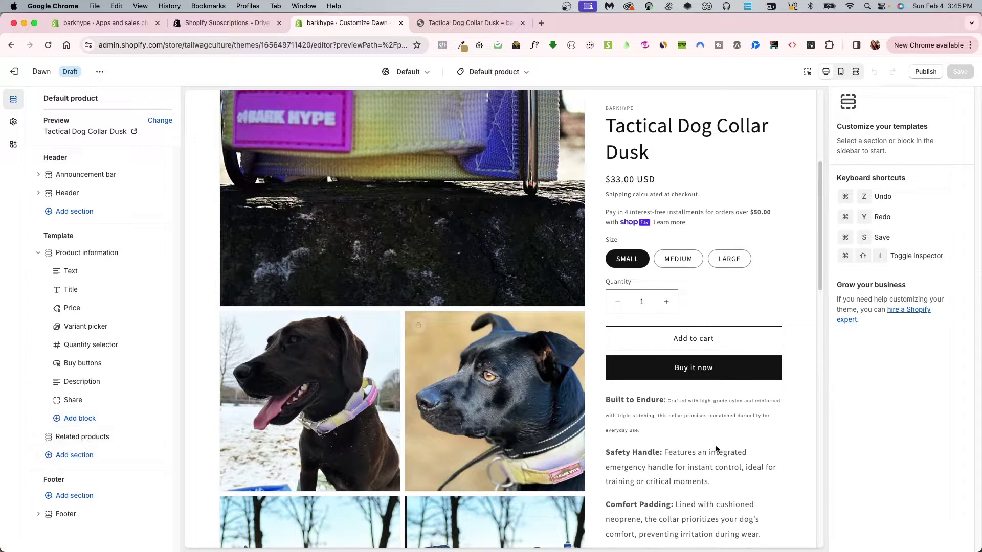
scroll(654, 535, "down", 10)
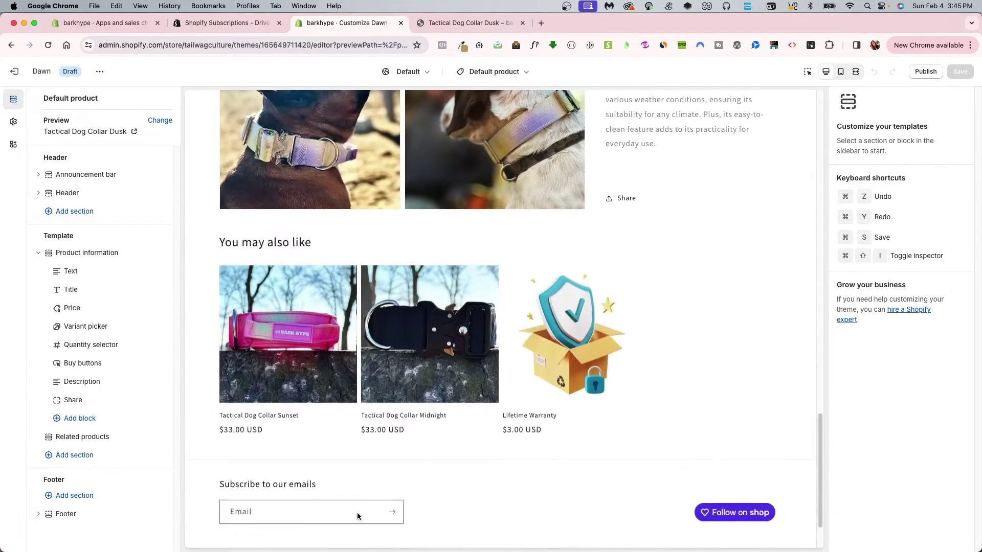
scroll(546, 462, "up", 10)
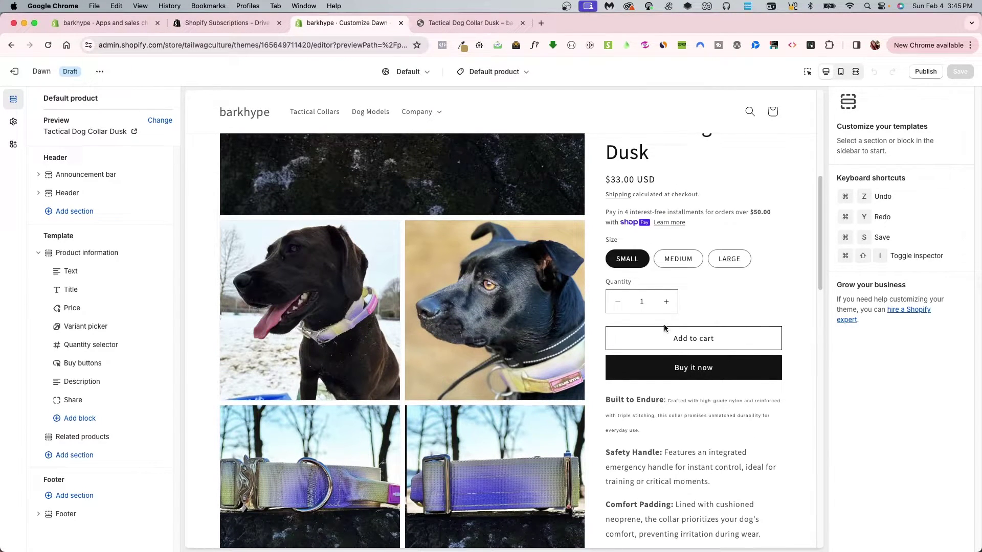
left_click(85, 418)
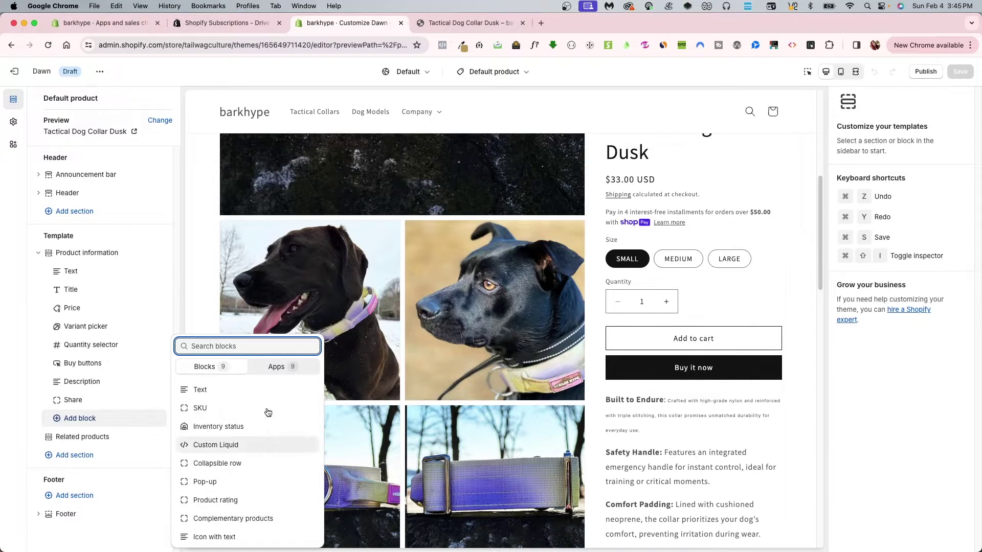
- Add the Subscription widget app block and move it directly below Variant picker
left_click(277, 367)
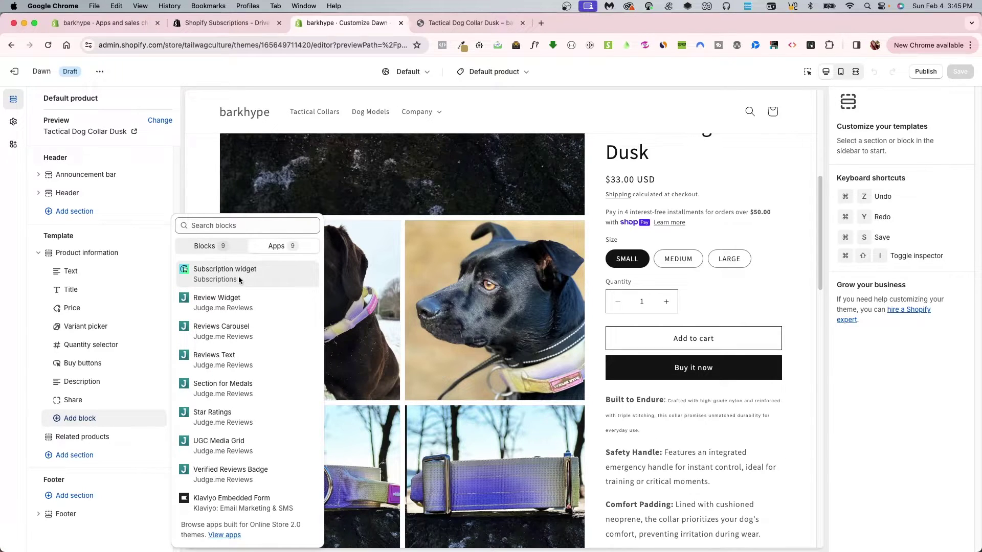
left_click(239, 276)
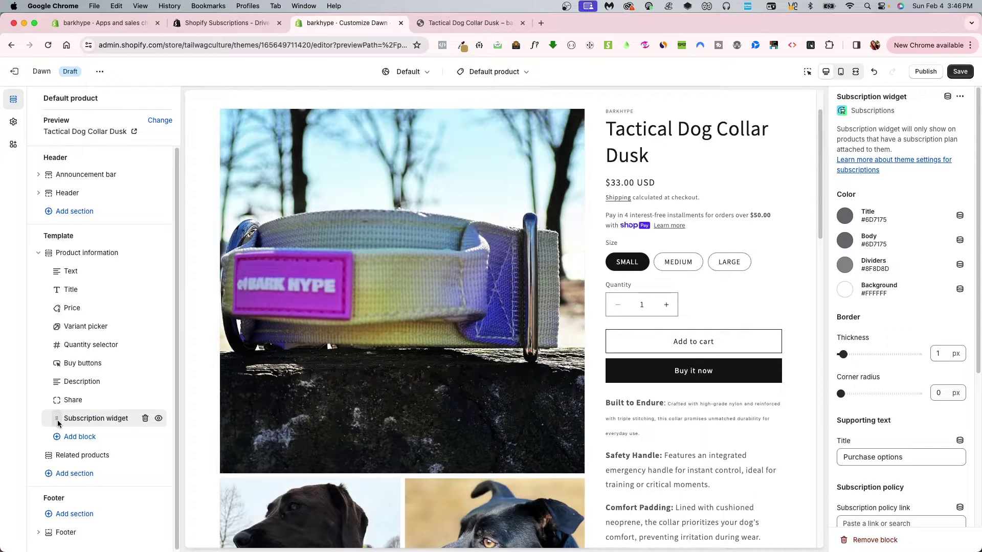
left_click_drag(58, 423, 59, 348)
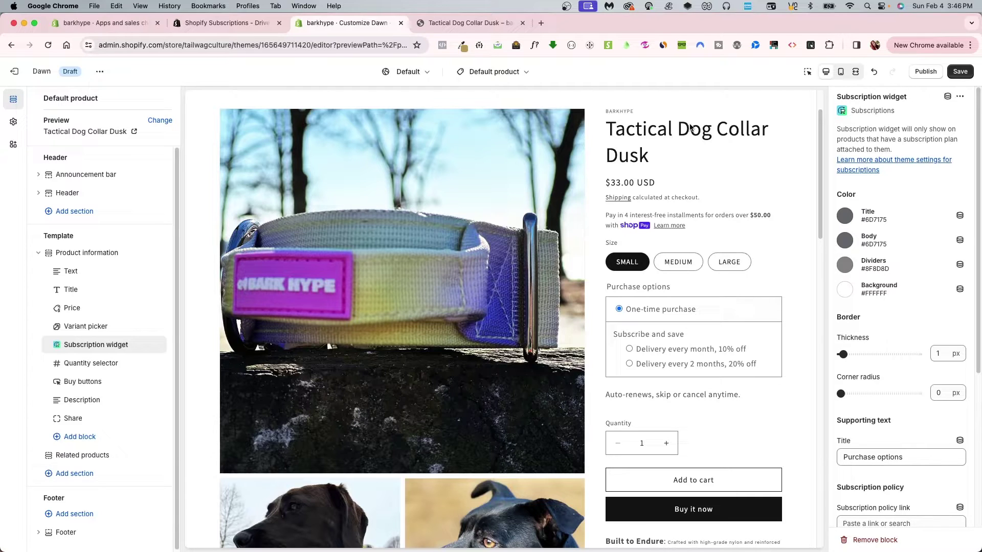
- Save the template and try the monthly 10% off and every-2-months 20% off options
left_click(961, 72)
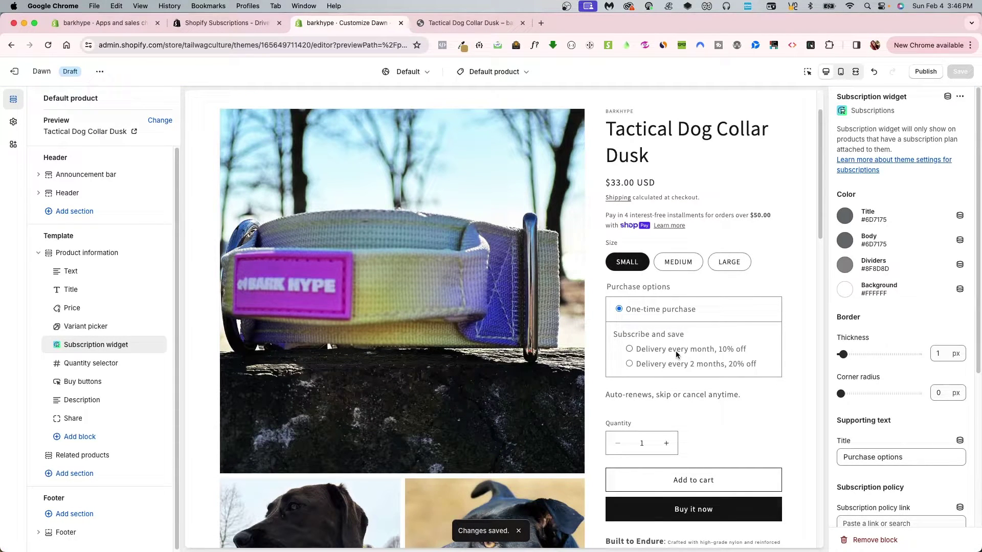
left_click(657, 352)
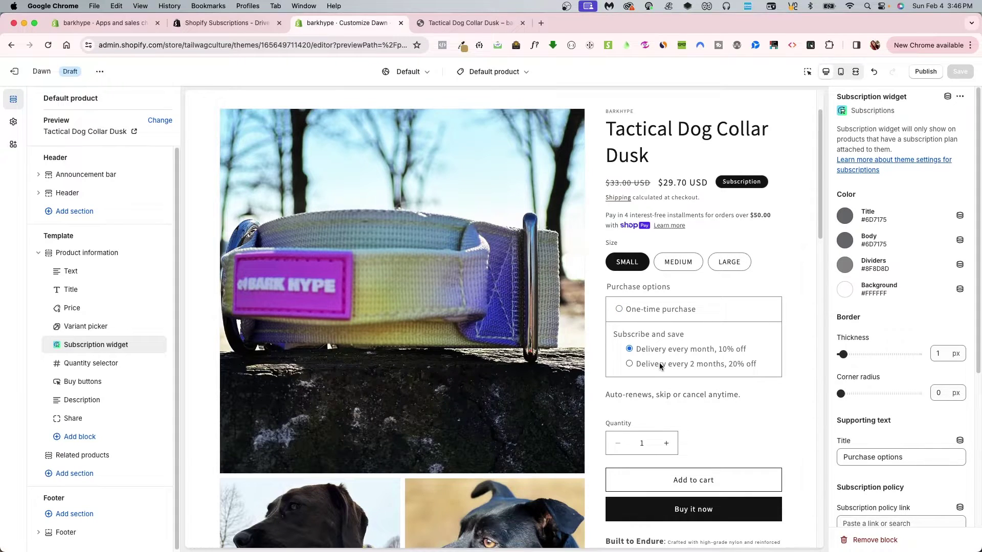
left_click(670, 366)
- Preview the Dawn theme on the storefront from the theme's extra options menu
left_click(95, 72)
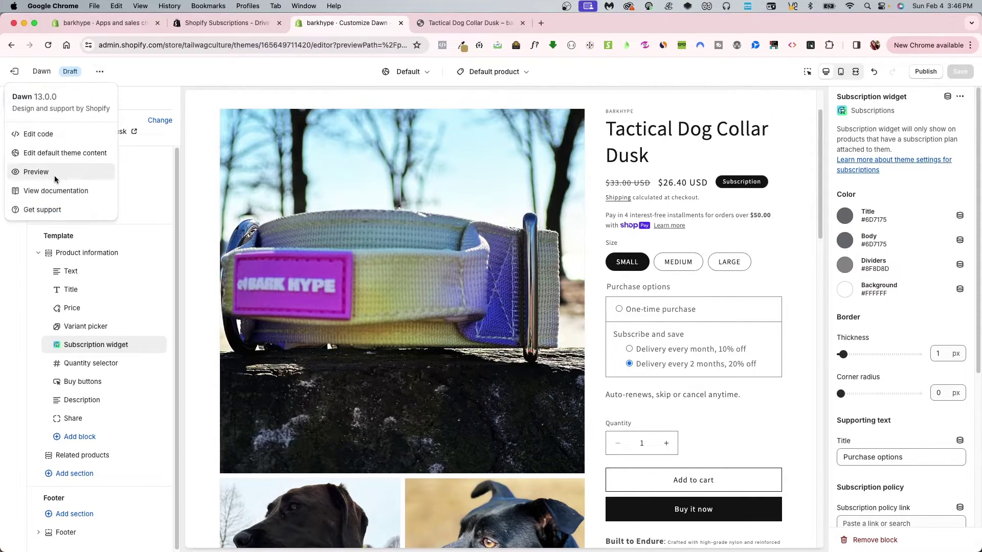
left_click(57, 171)
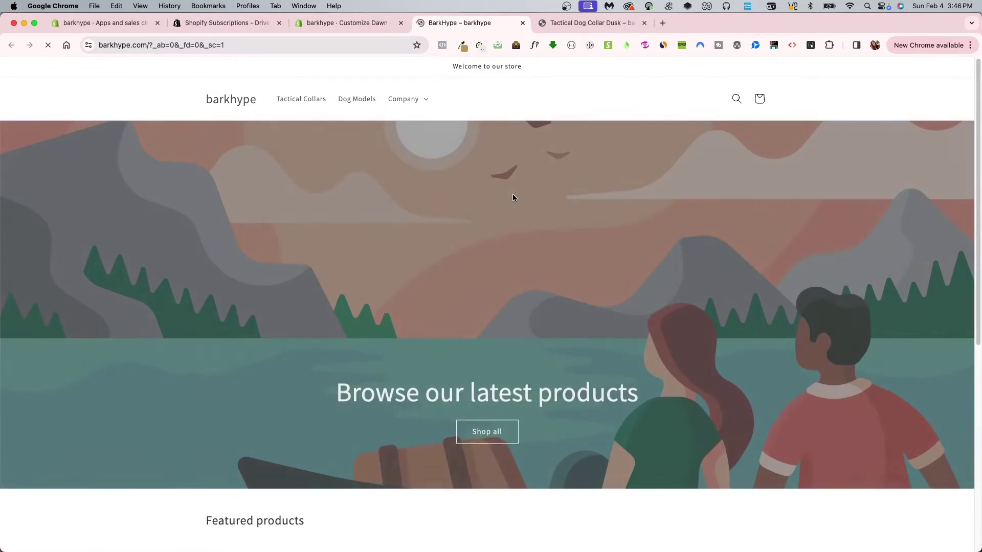
scroll(513, 195, "down", 7)
- Add the Dusk collar with monthly 10%-off delivery to the cart, review the $29.70 checkout, and go back
left_click(412, 277)
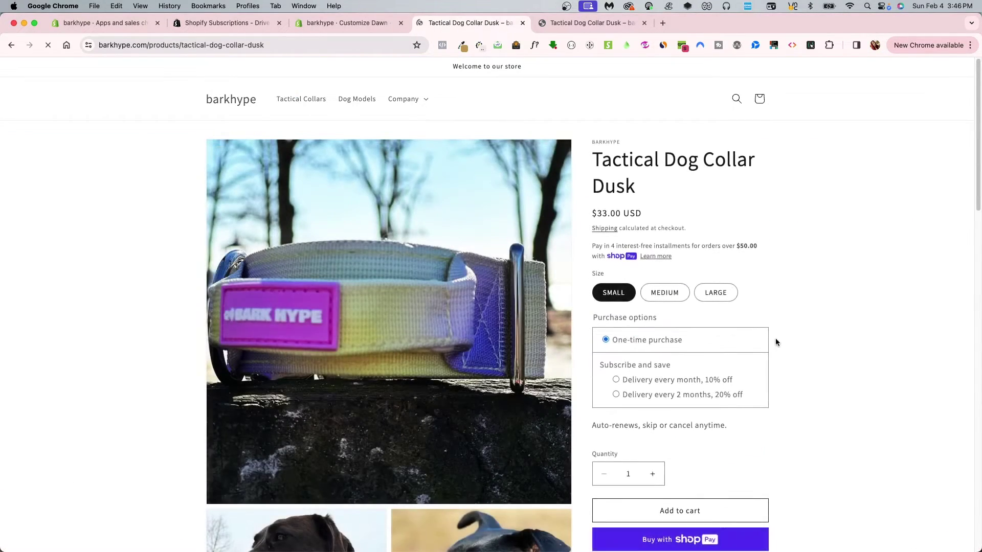
scroll(670, 317, "down", 2)
left_click(673, 328)
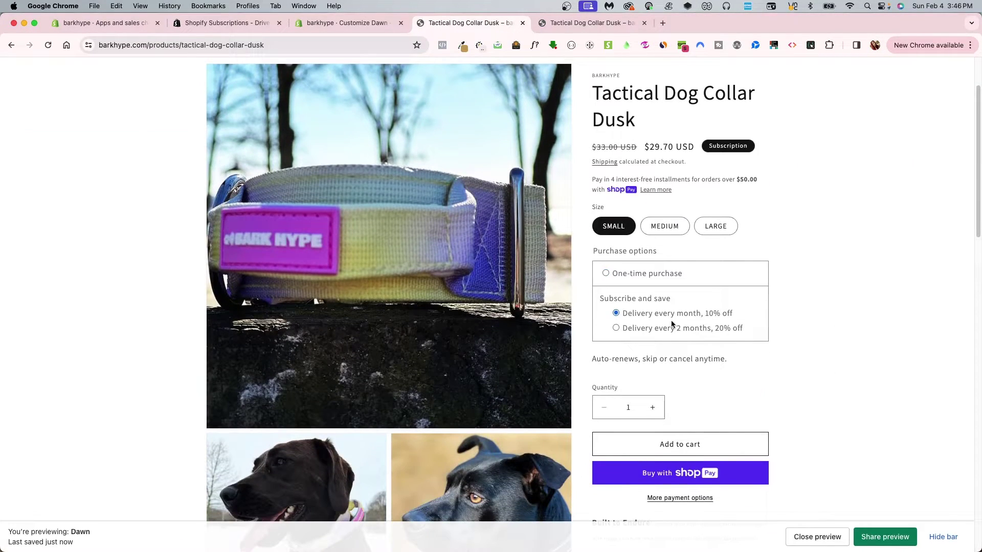
left_click(646, 314)
left_click(737, 449)
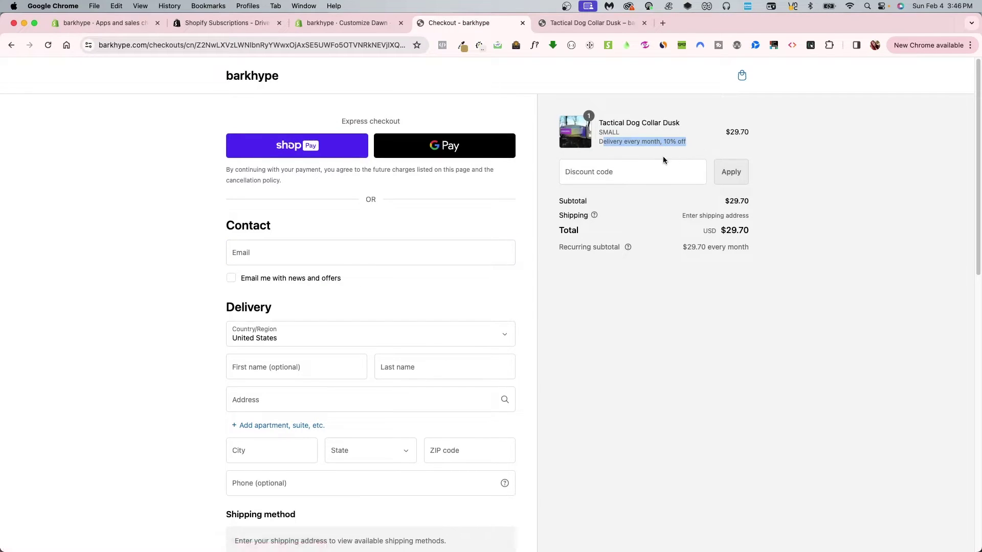
left_click(714, 325)
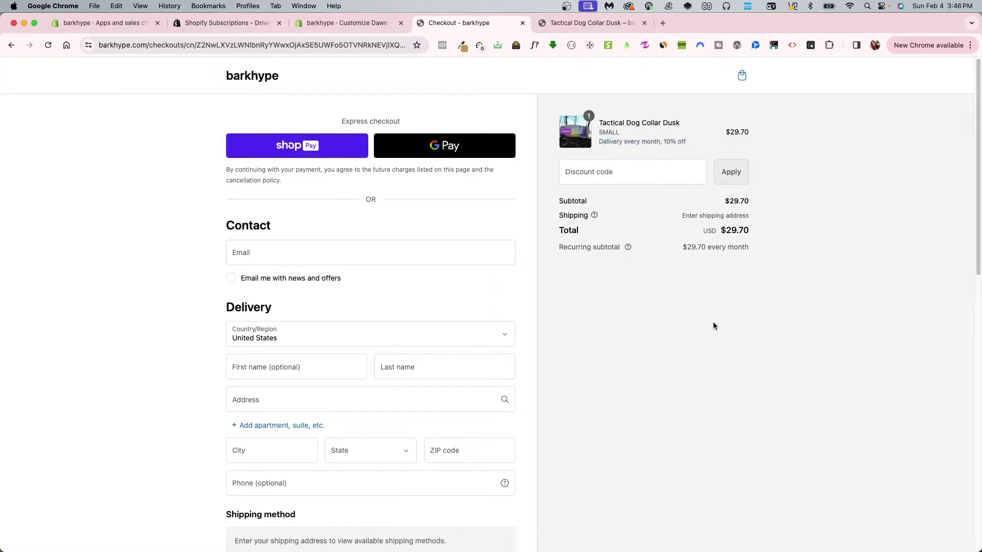
key("super+bracketleft")
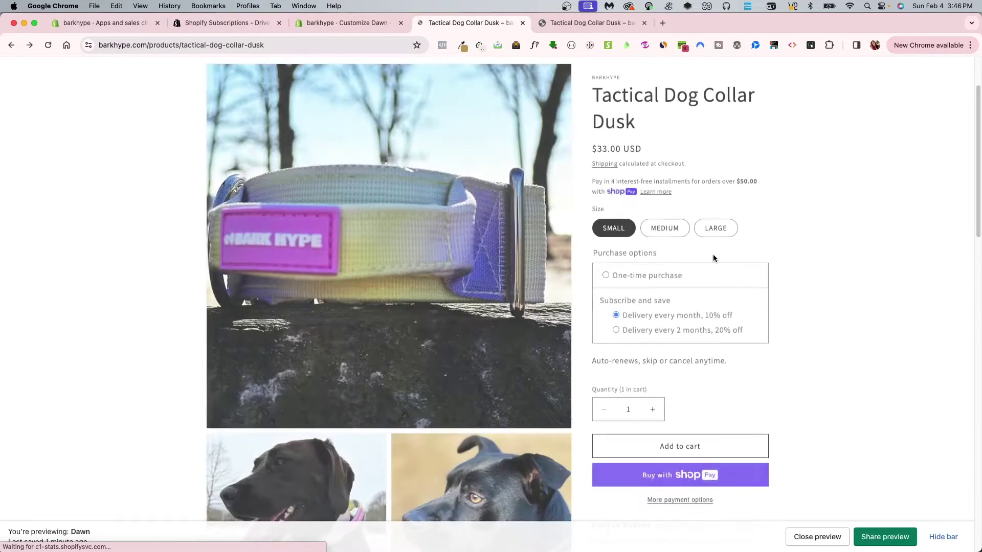
- Back in the Dawn editor, set the Subscription widget title colour to blue #1773B0
left_click(357, 26)
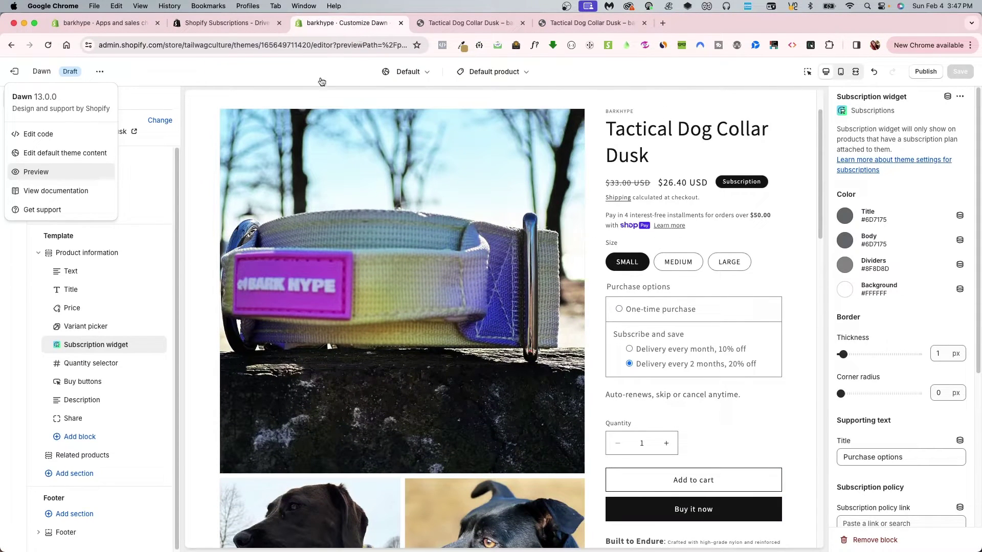
left_click(81, 350)
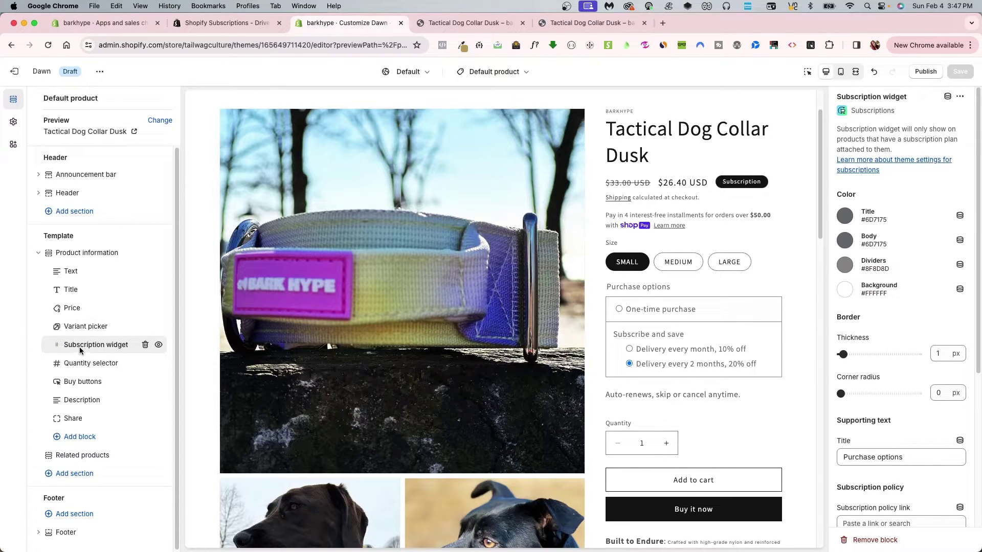
scroll(879, 245, "down", 4)
scroll(903, 338, "up", 4)
left_click(845, 215)
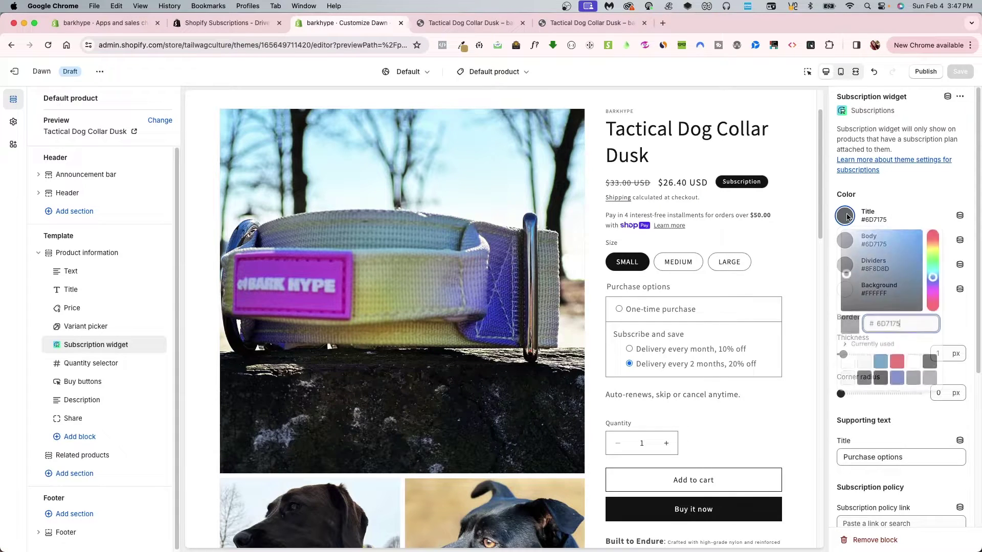
left_click(881, 369)
left_click(873, 215)
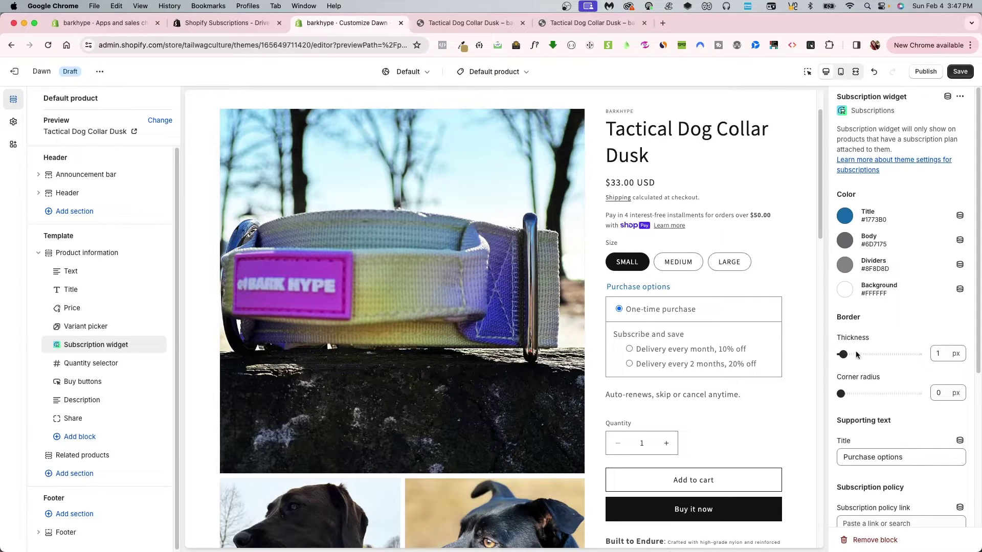
- Set the widget corner radius to 17 px and save the theme
left_click(863, 393)
scroll(399, 128, "up", 2)
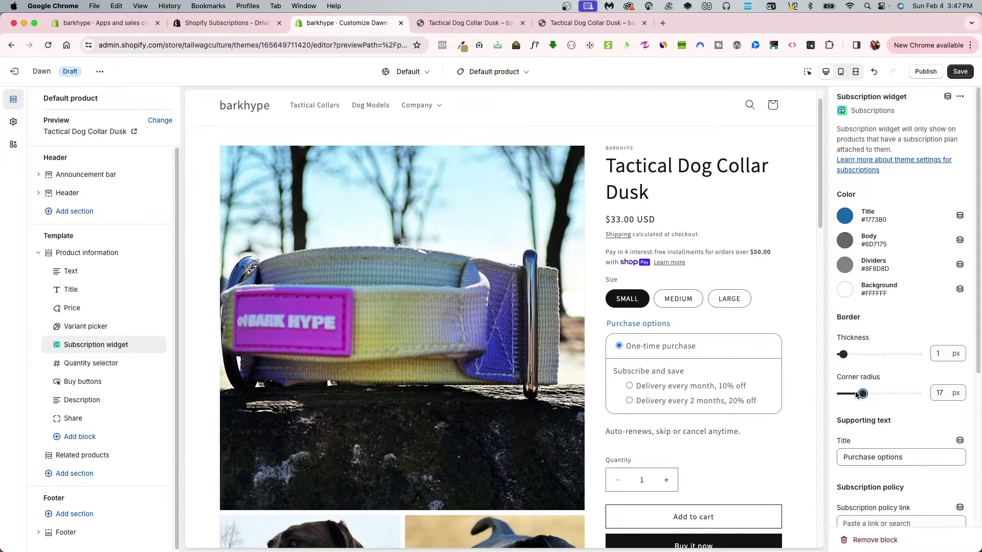
scroll(917, 457, "down", 4)
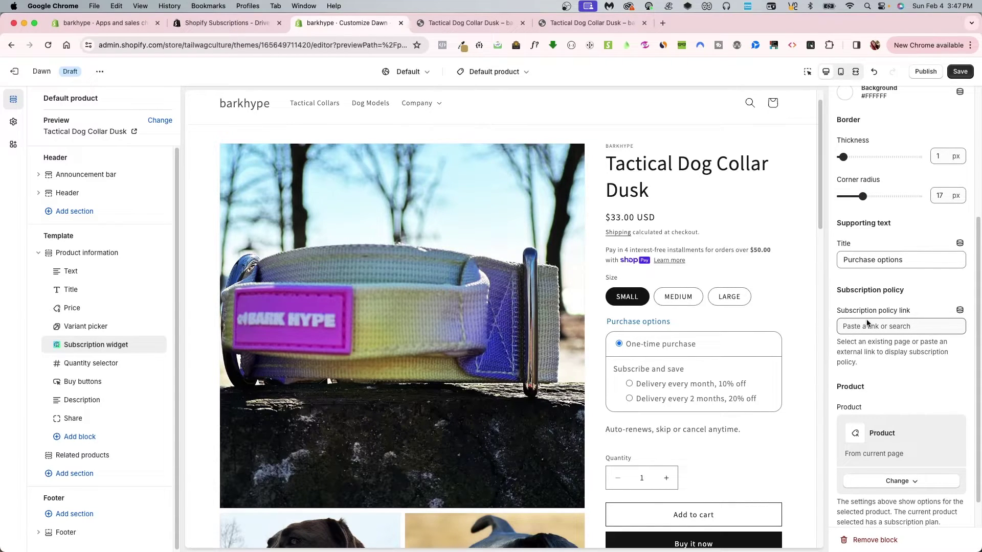
left_click(960, 72)
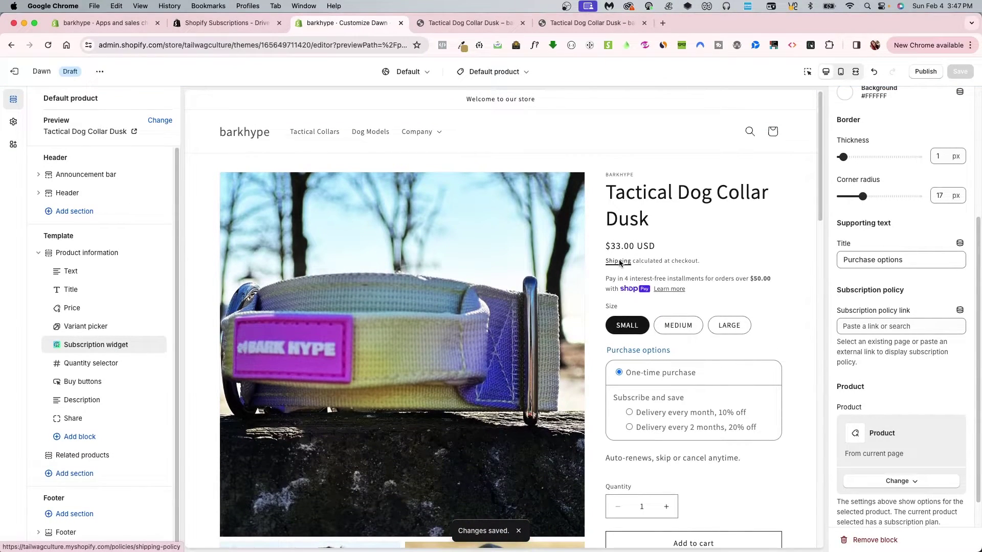
- Reload the Dusk collar storefront preview and toggle between the monthly 10% and every-2-months 20% options
left_click(467, 23)
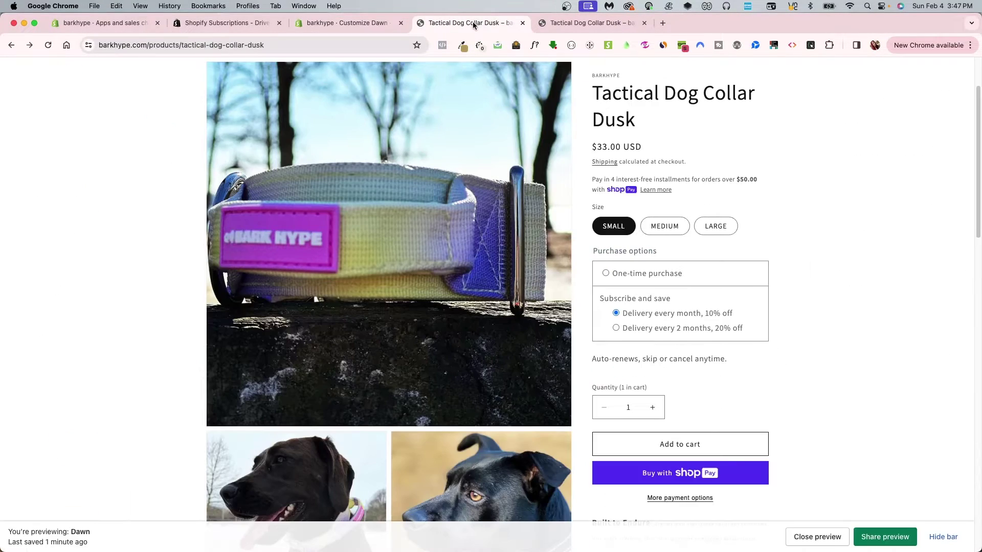
left_click(46, 47)
left_click(666, 328)
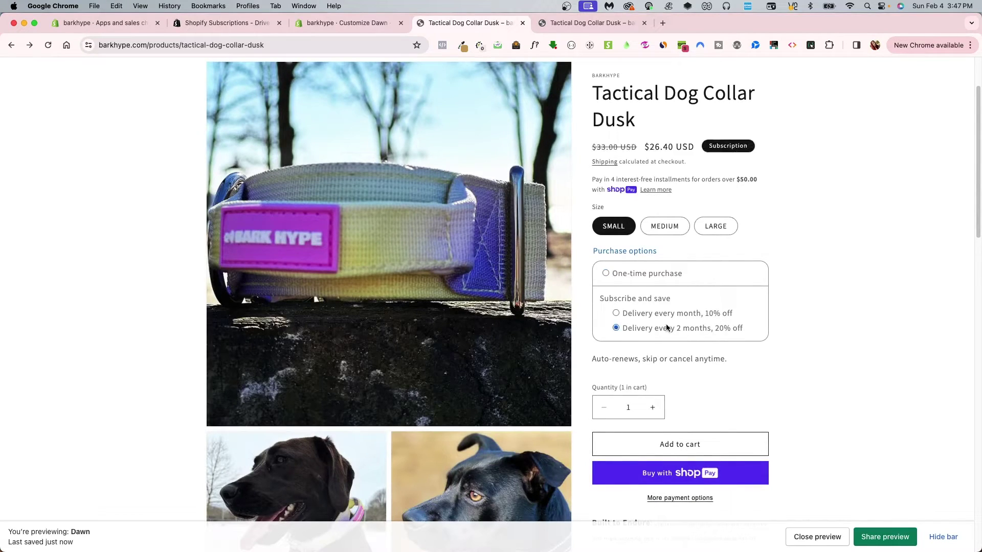
left_click(663, 313)
left_click(655, 327)
left_click(658, 314)
left_click(348, 23)
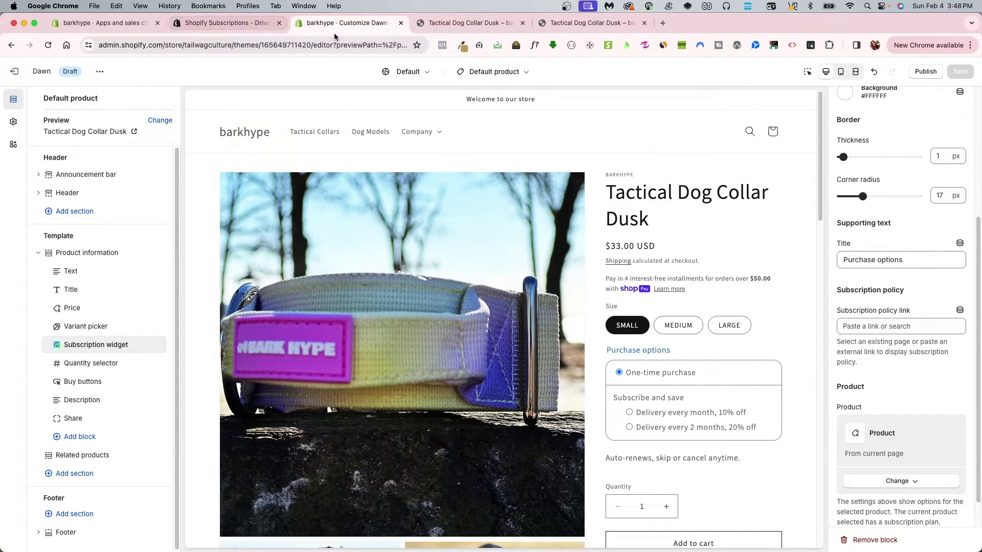
left_click(470, 24)
key("super+w")
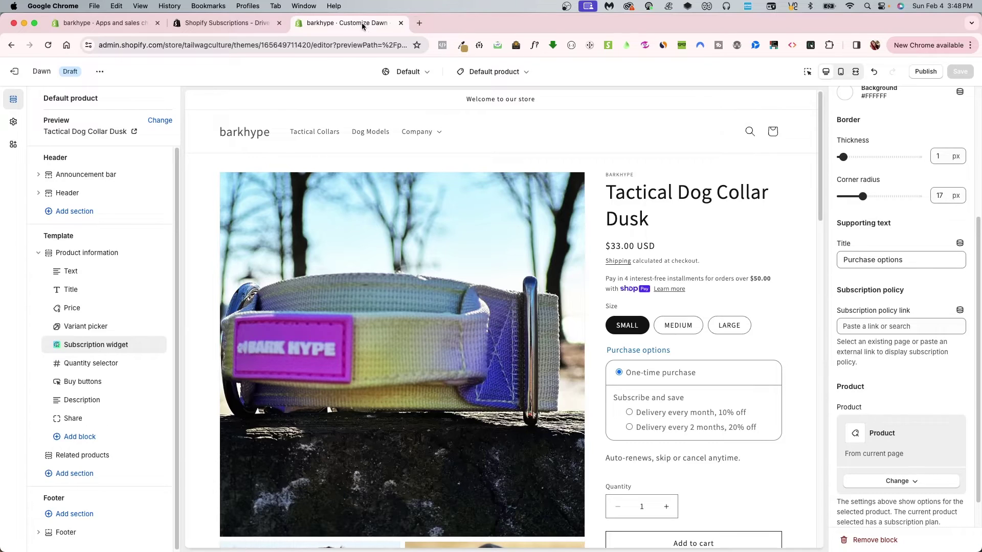
left_click(225, 22)
left_click(115, 23)
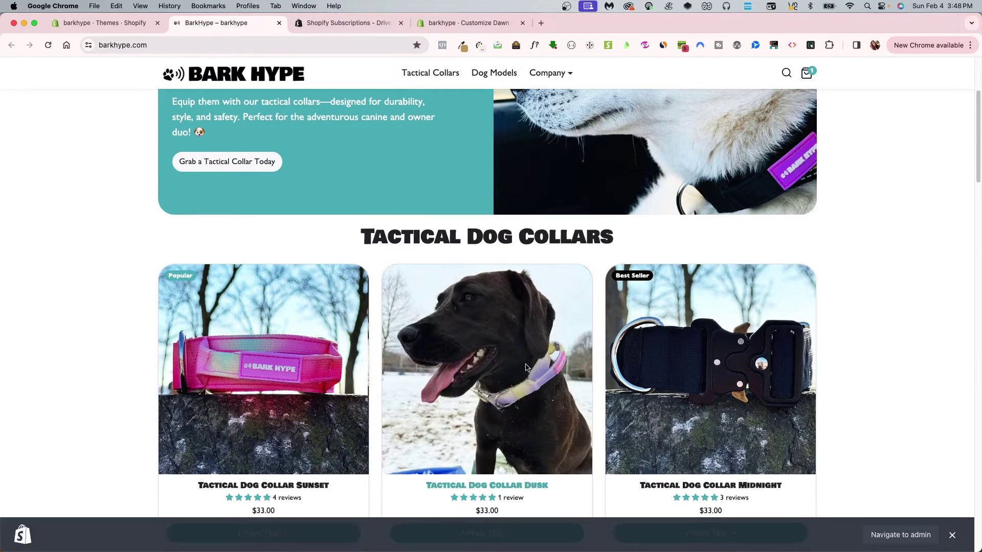
left_click(519, 488)
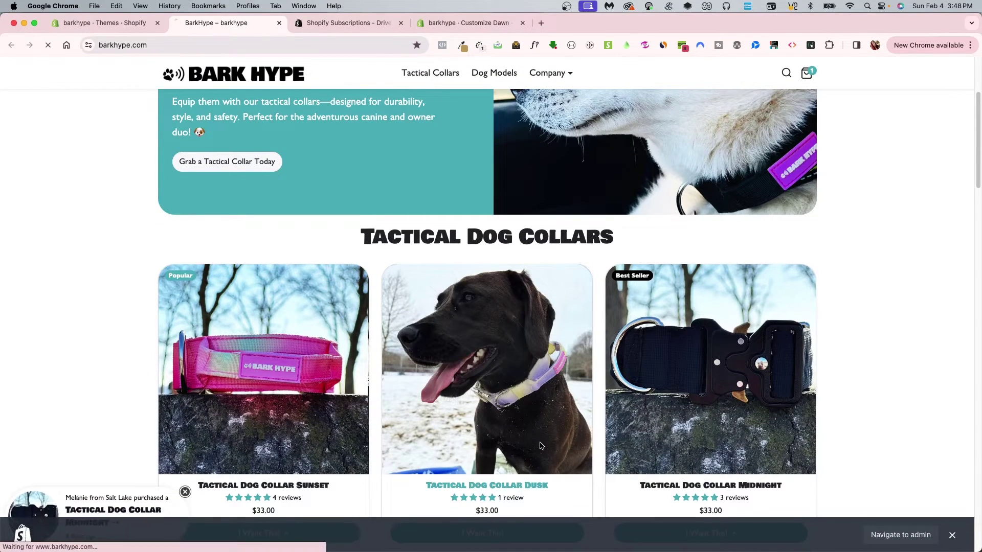
scroll(562, 350, "down", 3)
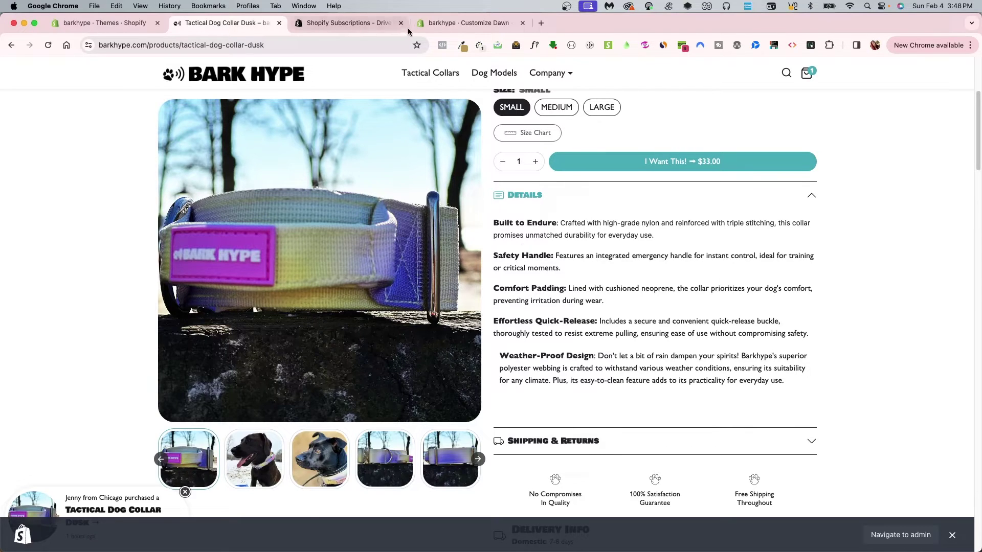
left_click(443, 28)
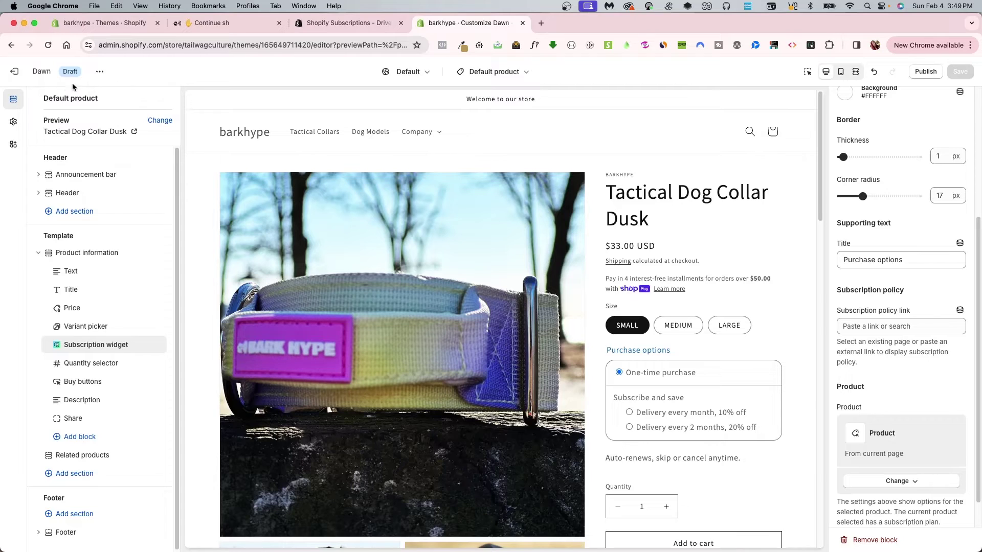
- Leave the Dawn editor, customize Ecomify-theme-v3.1.0, and preview the Tactical Dog Collar Dusk product template
left_click(14, 71)
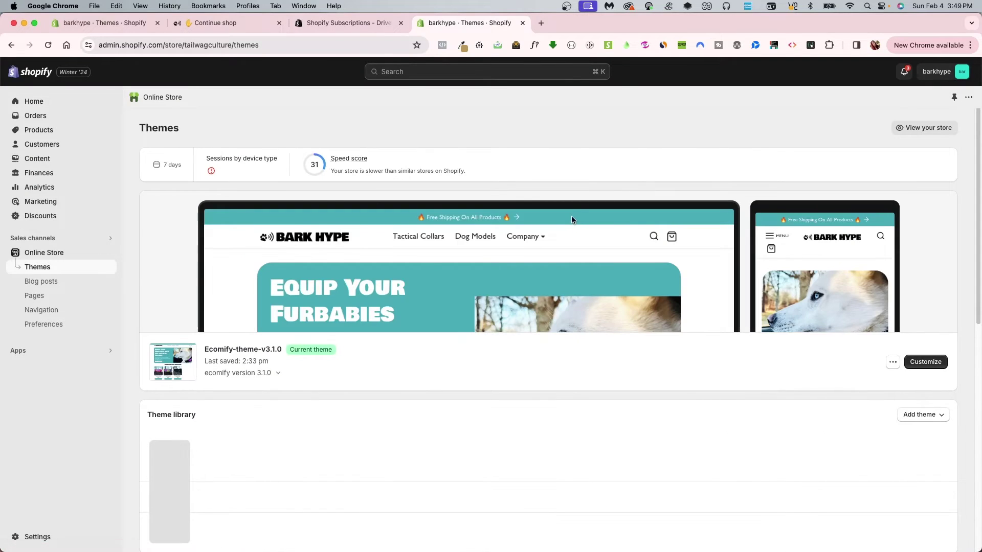
left_click(926, 362)
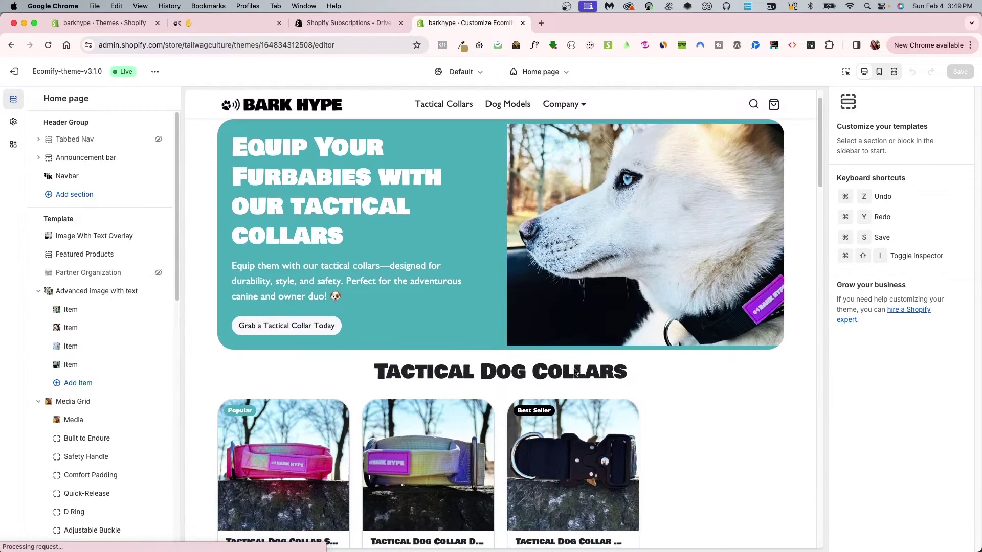
scroll(614, 332, "down", 3)
scroll(666, 377, "down", 2)
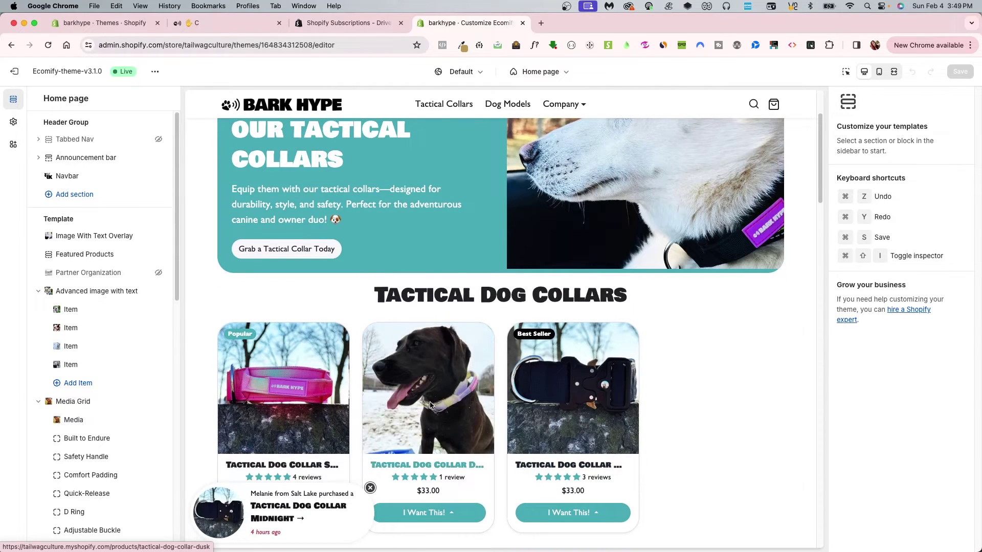
left_click(449, 420)
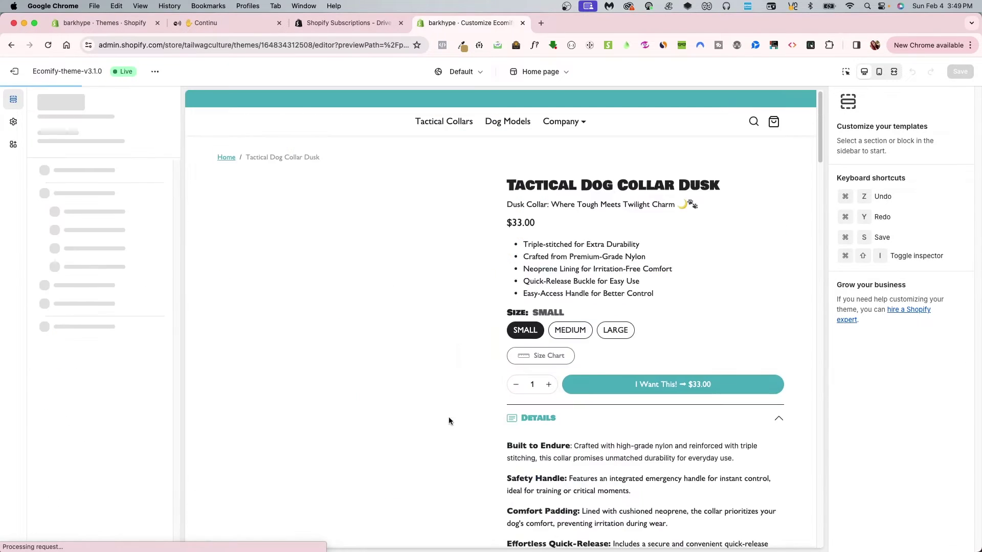
scroll(532, 380, "down", 2)
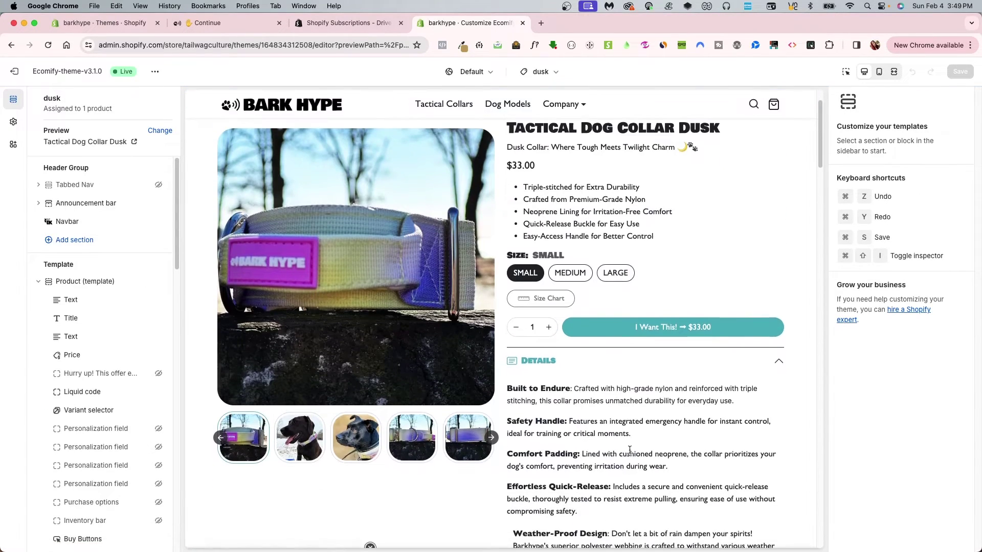
scroll(106, 394, "down", 1)
scroll(106, 394, "down", 5)
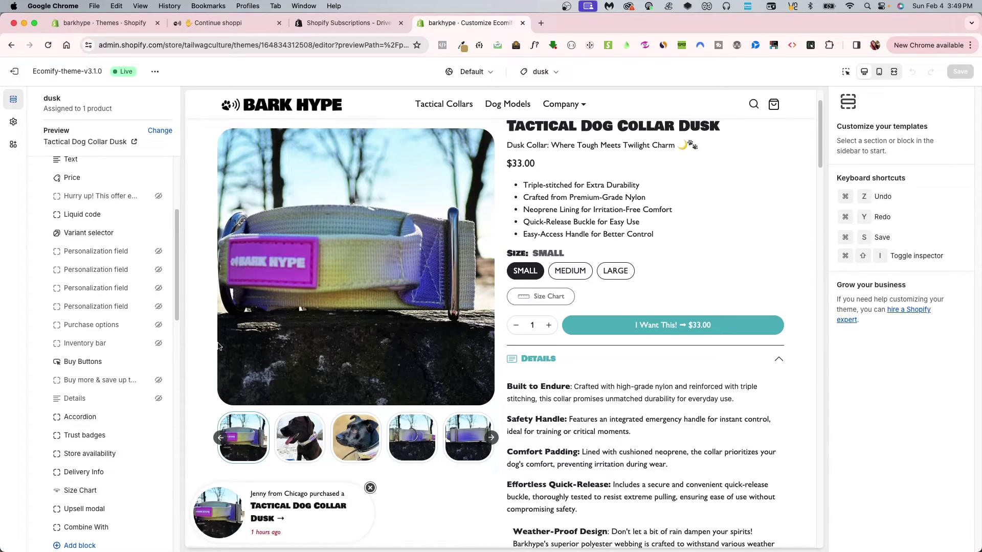
- Unhide the Purchase options block, save, and leave 'Subscription selected first' turned off
left_click(97, 325)
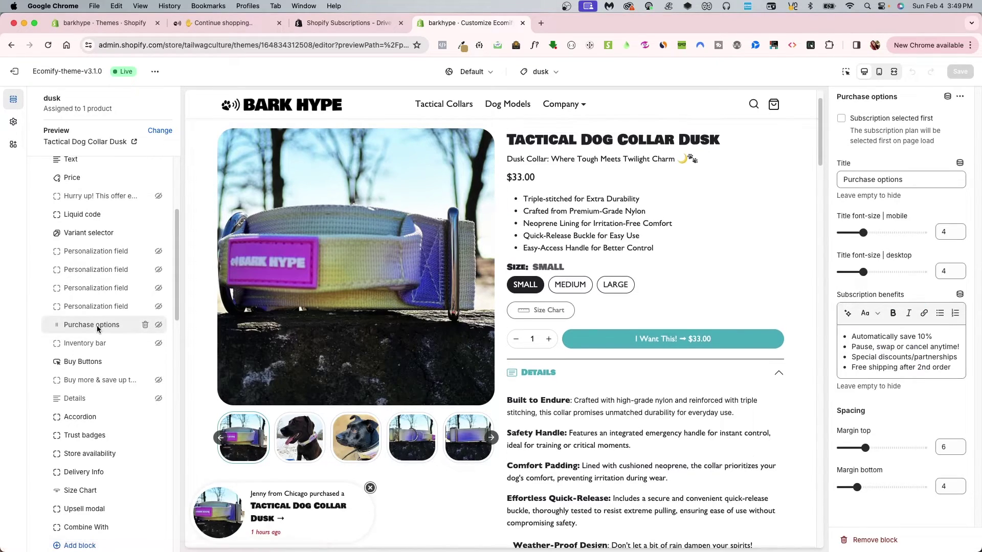
left_click(158, 325)
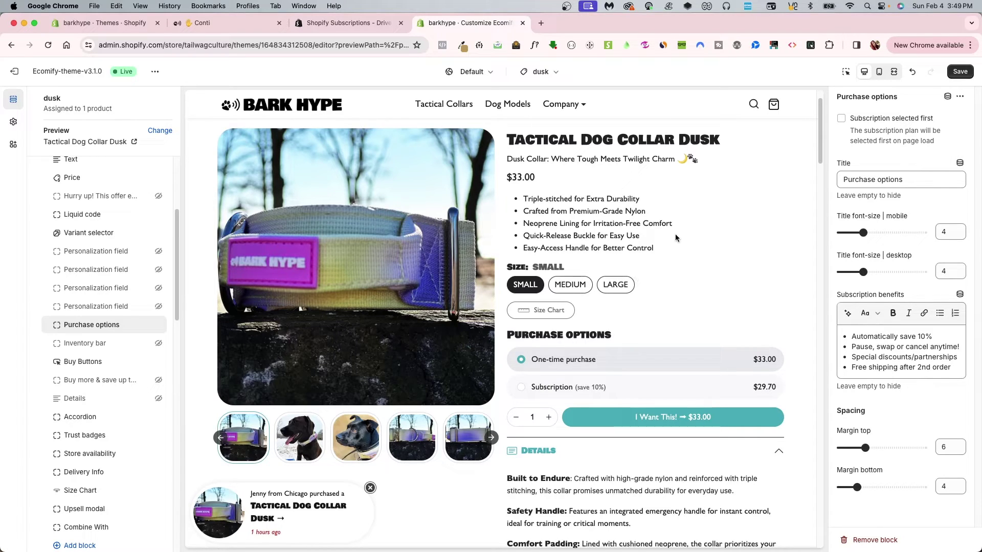
left_click(960, 71)
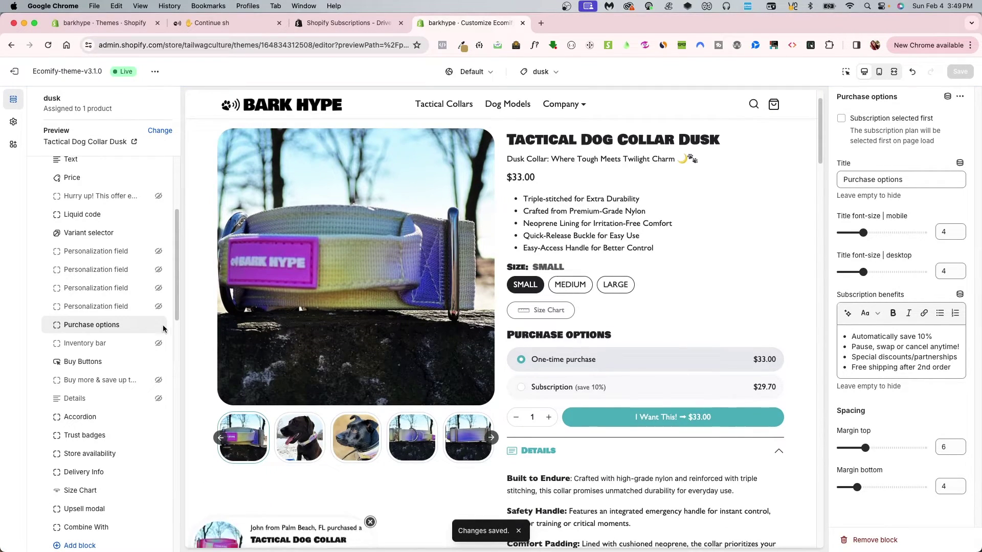
left_click(860, 121)
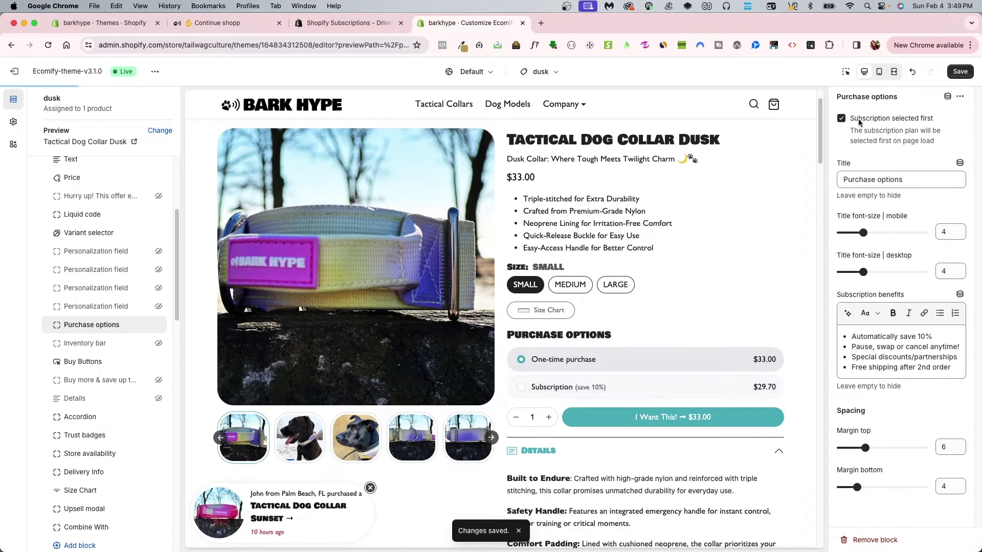
left_click(898, 122)
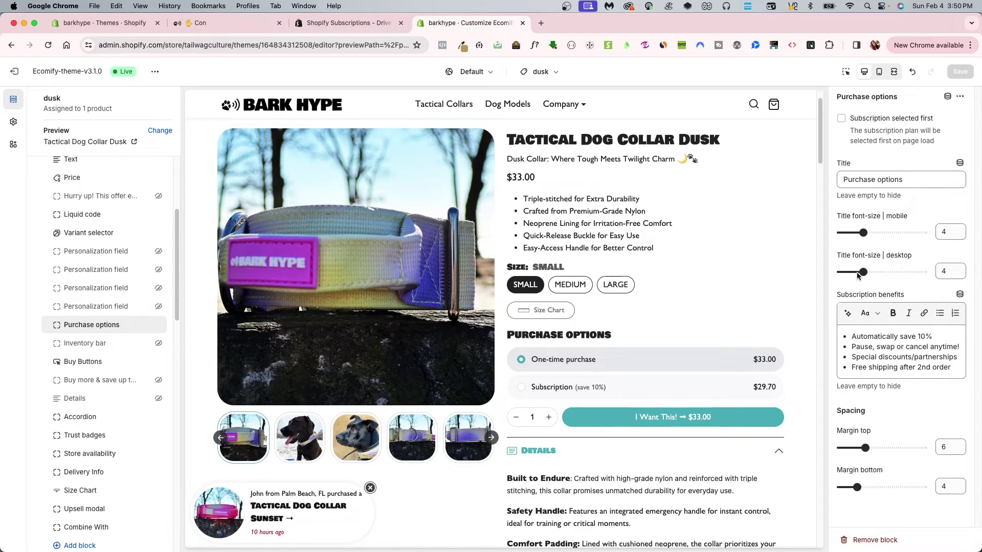
- Set the Purchase options Title font-size | desktop to 3 and save the theme
left_click_drag(858, 277, 869, 277)
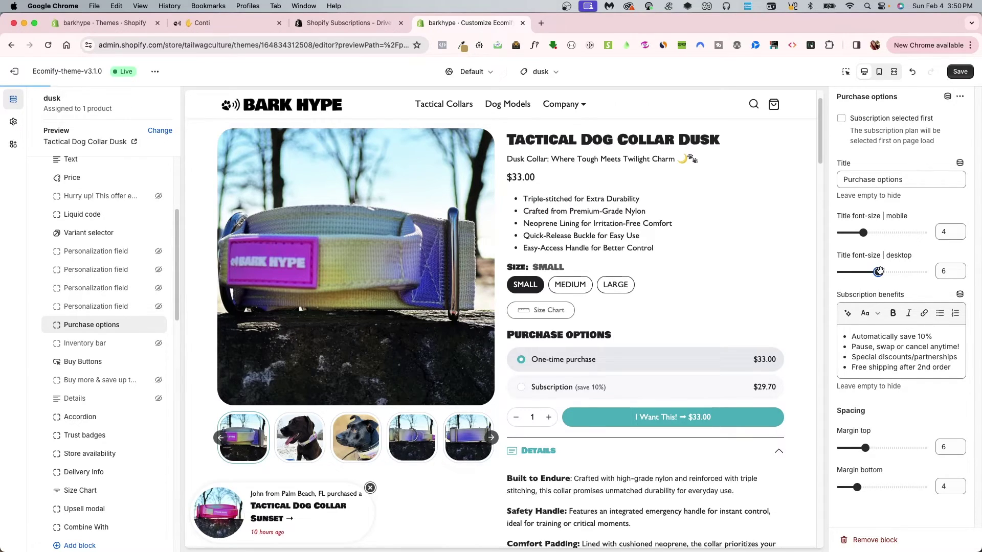
key("Left")
key("Left")
key("Left")
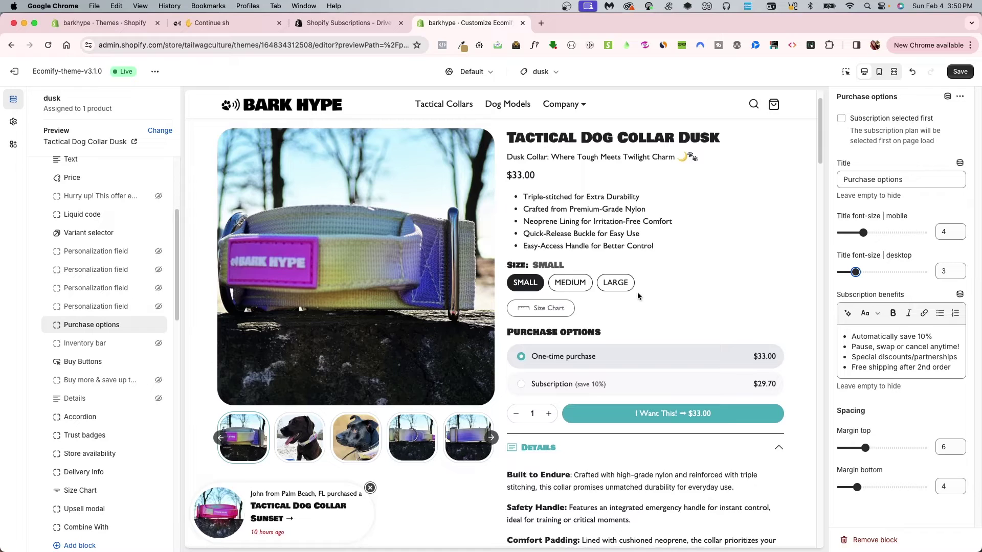
scroll(685, 307, "down", 2)
left_click(957, 72)
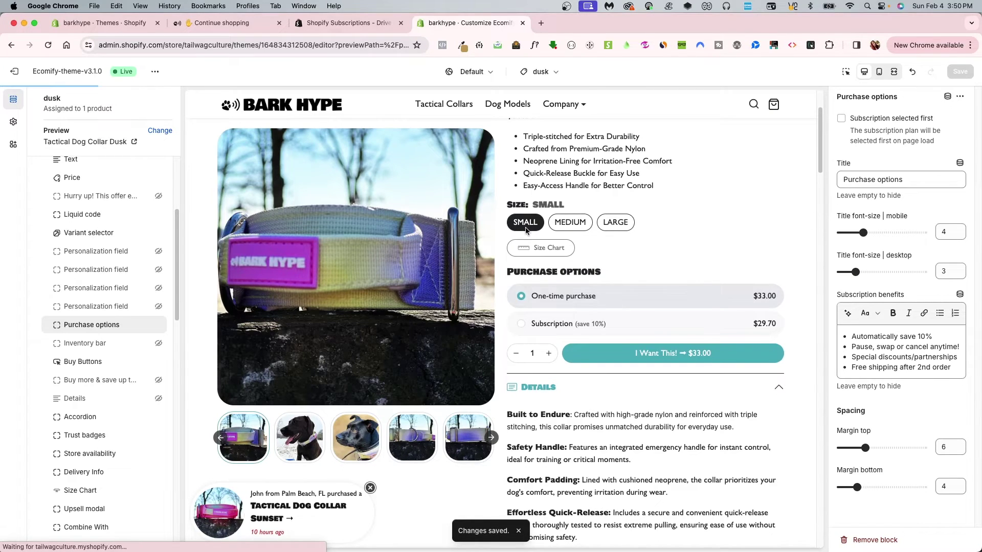
- Select Subscription (save 10%, $29.70) in the preview and check delivery frequencies, keeping monthly
scroll(695, 309, "down", 3)
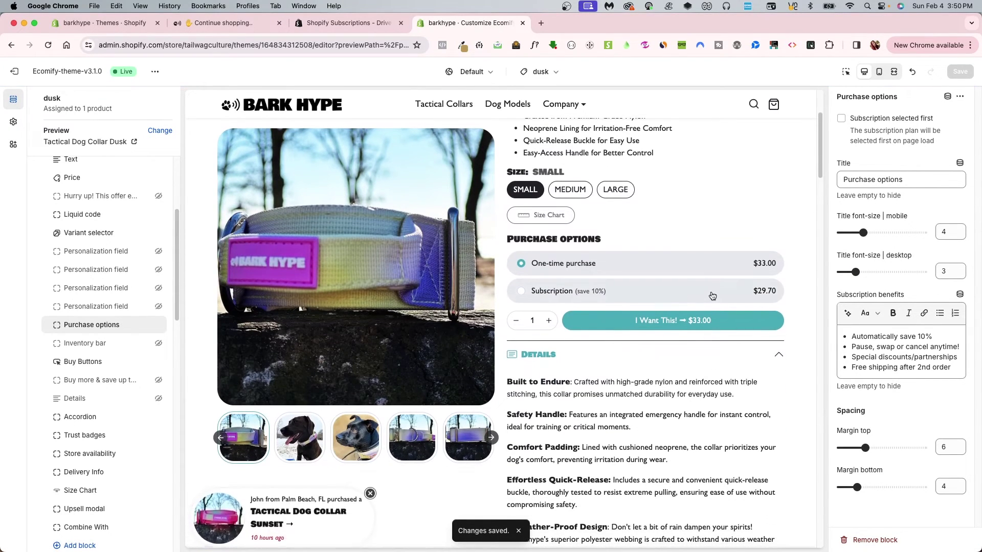
left_click(694, 293)
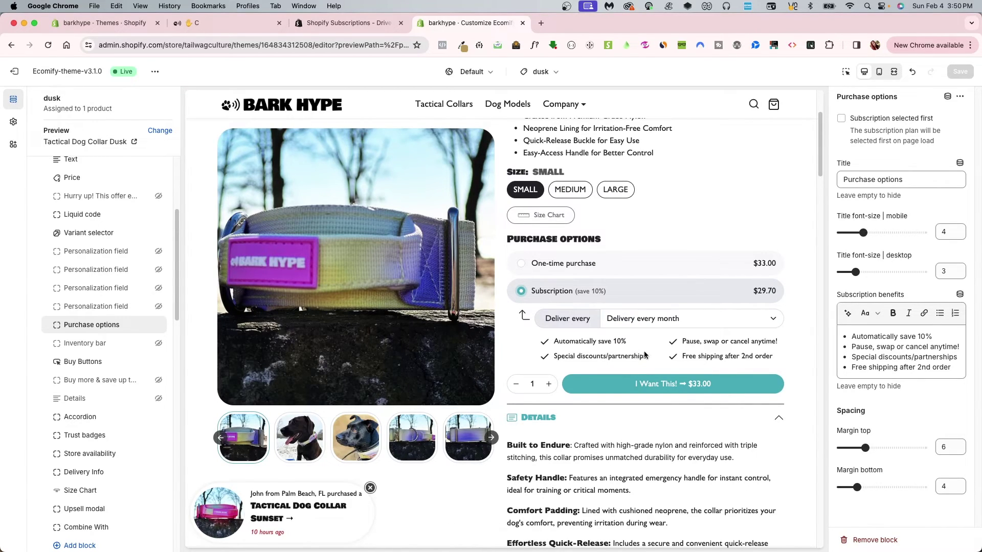
left_click(671, 318)
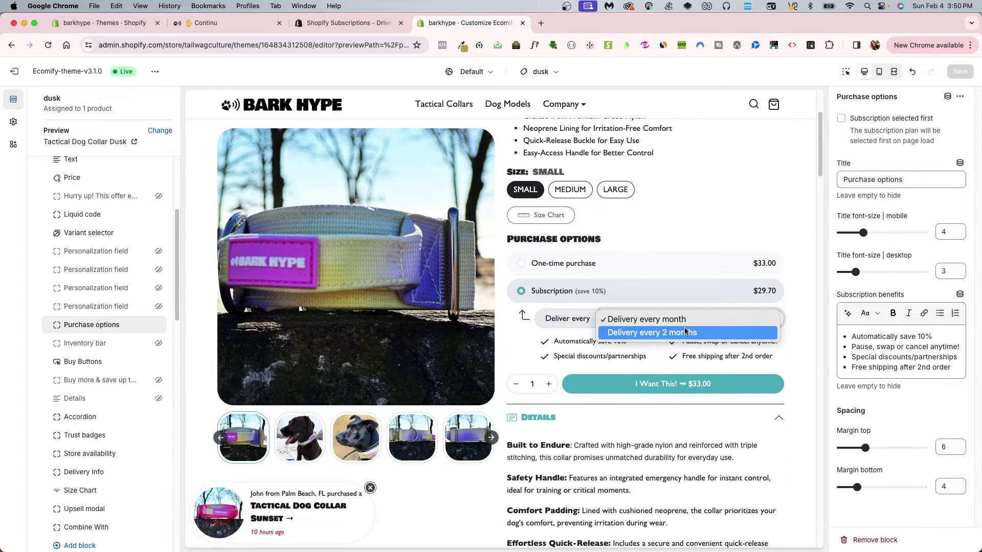
left_click(805, 310)
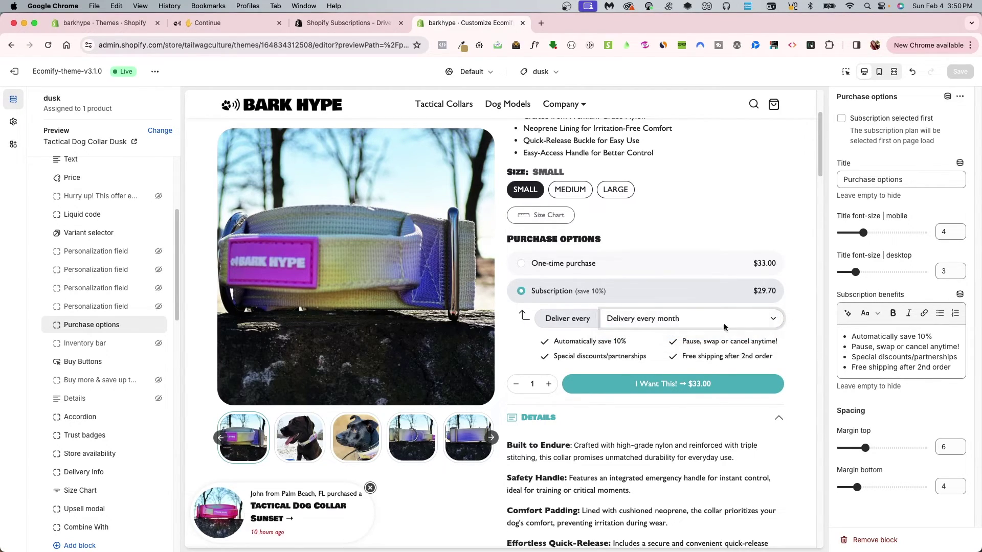
left_click(854, 339)
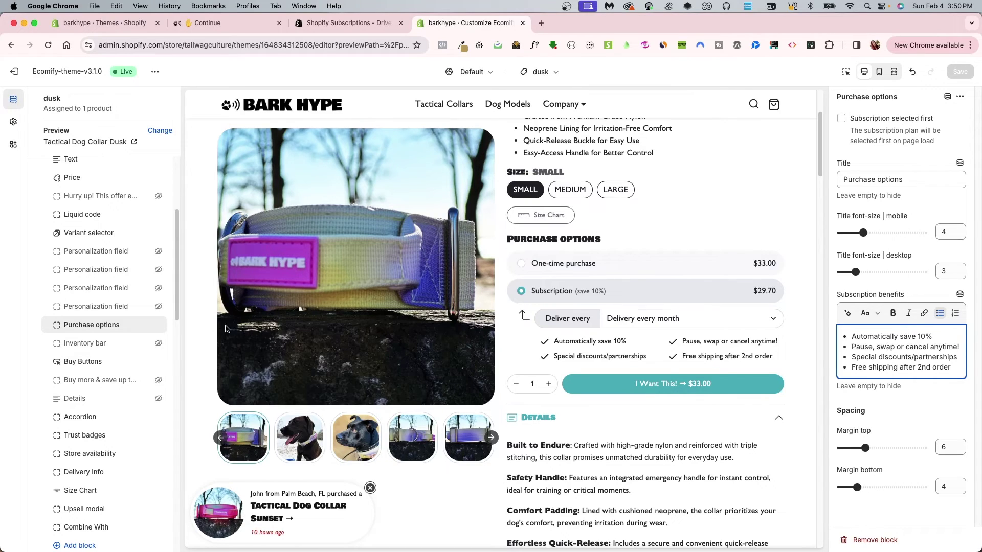
left_click(96, 330)
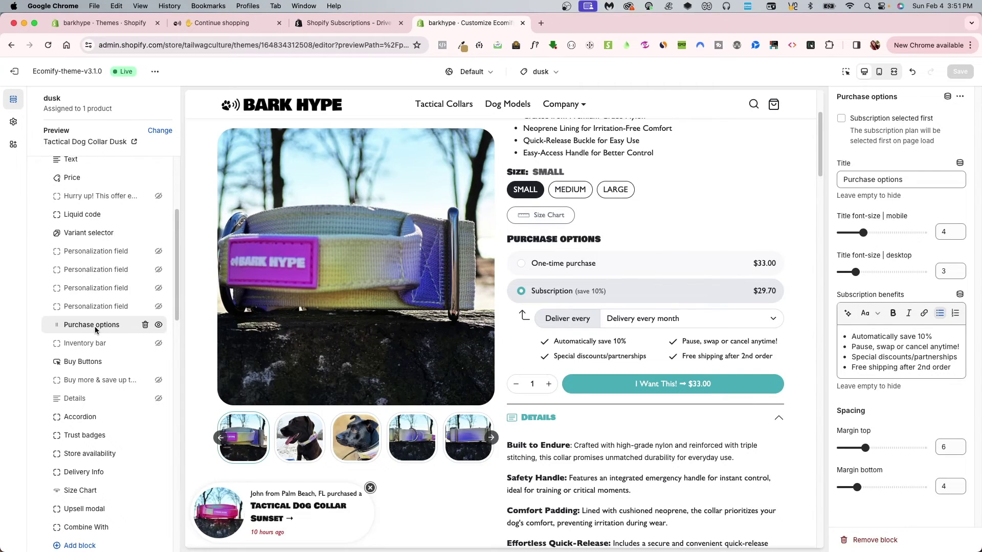
left_click(709, 321)
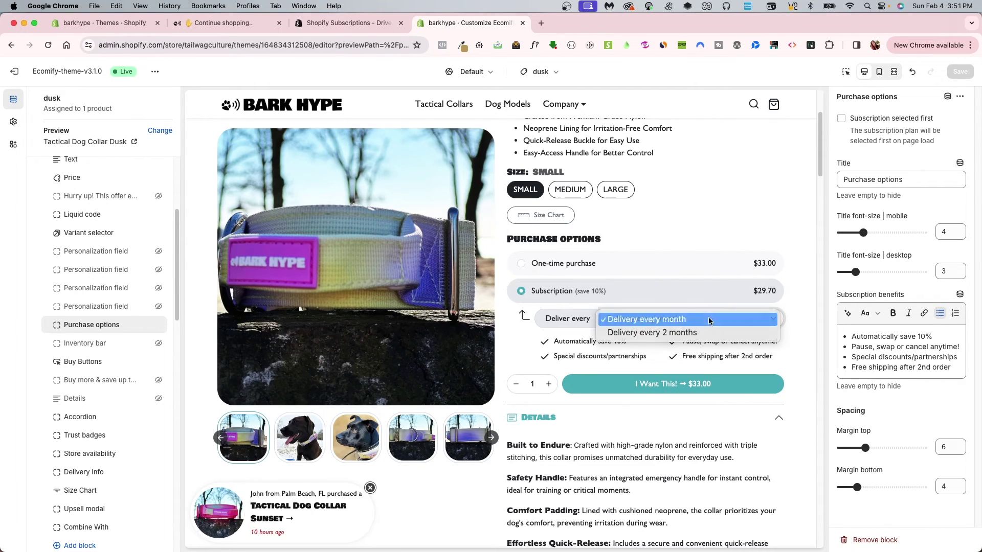
left_click(709, 320)
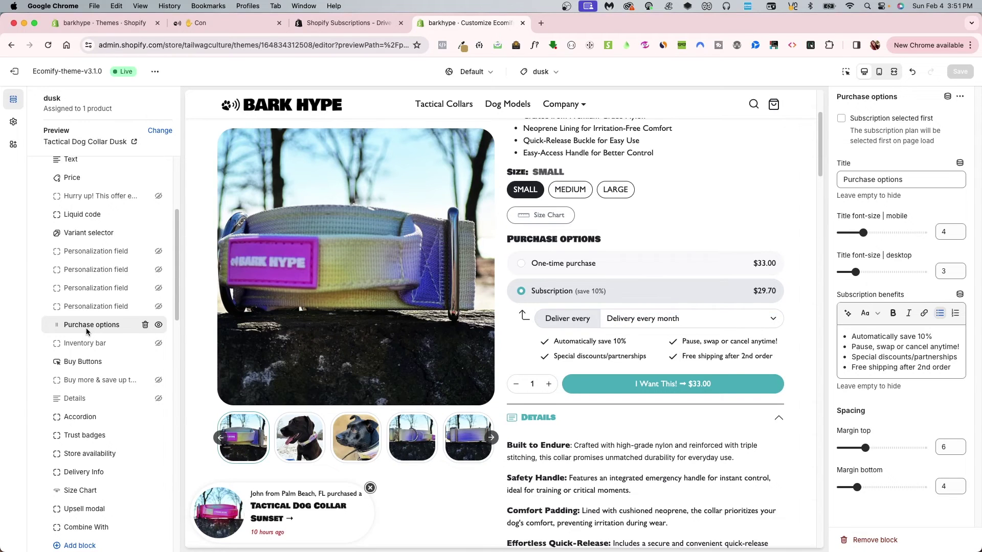
- Reload the live Dusk collar page to show one-time $33.00 and subscription $29.70 options
left_click(237, 24)
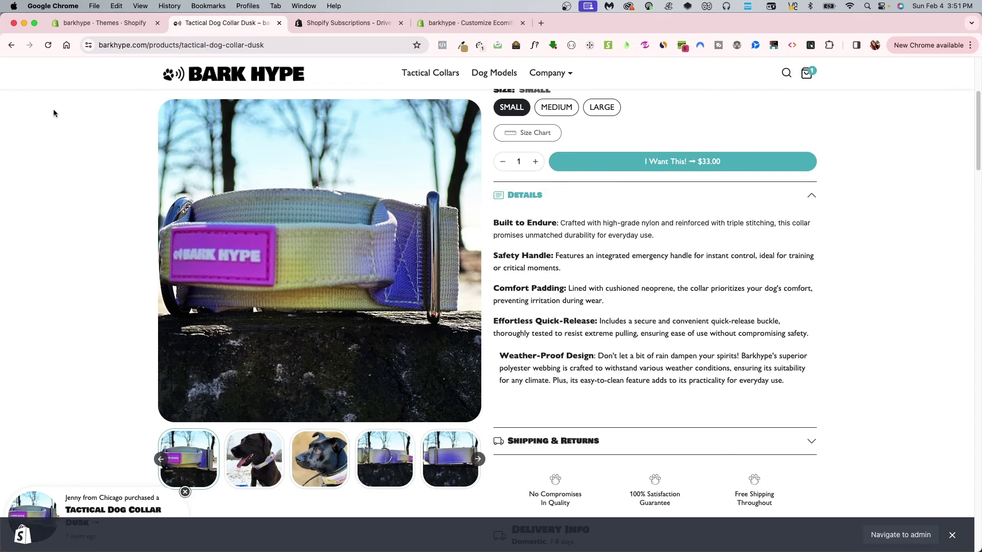
left_click(47, 45)
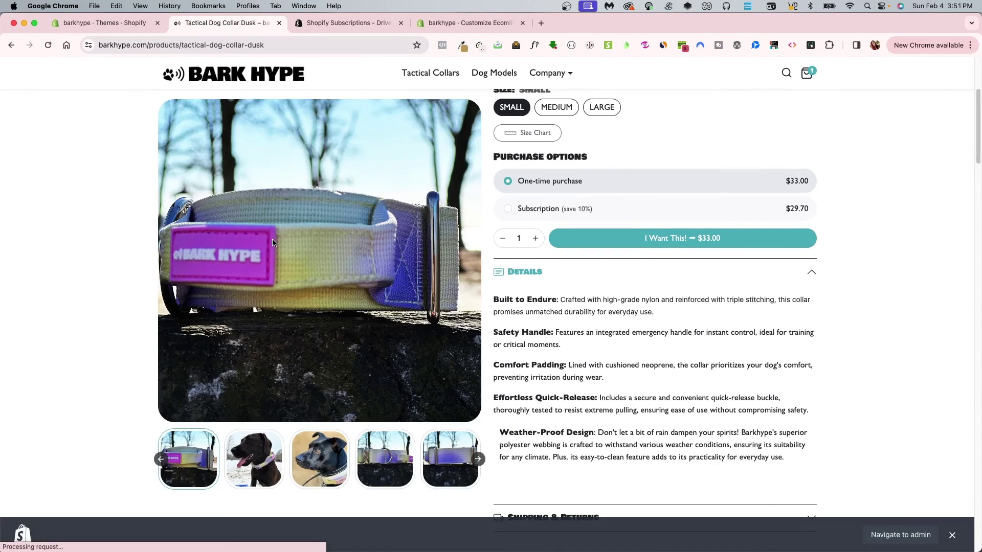